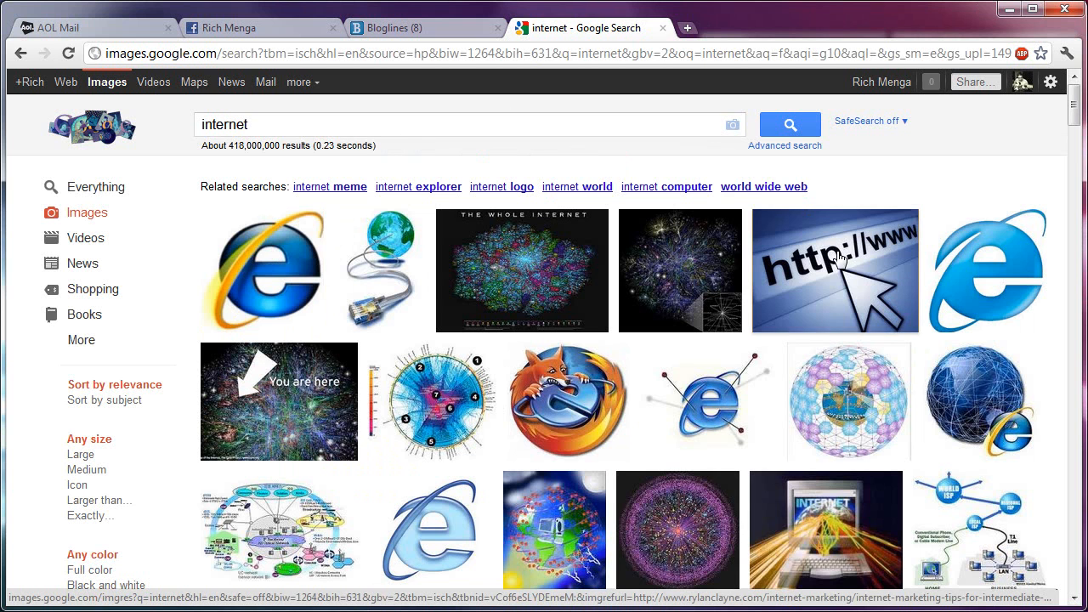
mouse_move(833, 246)
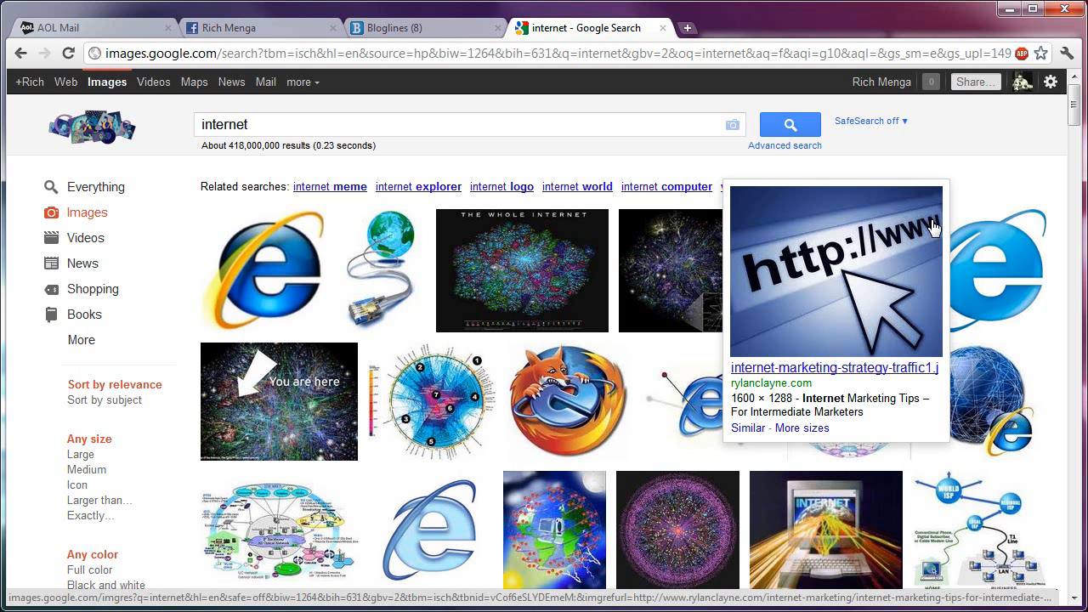
scroll(481, 170, "down", 3)
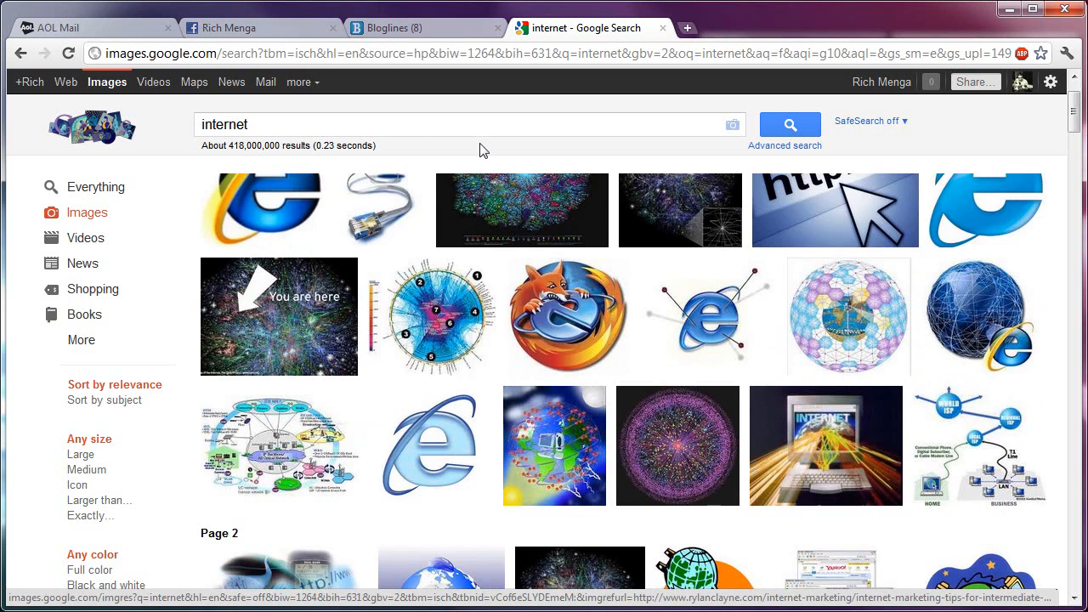
scroll(481, 181, "down", 1)
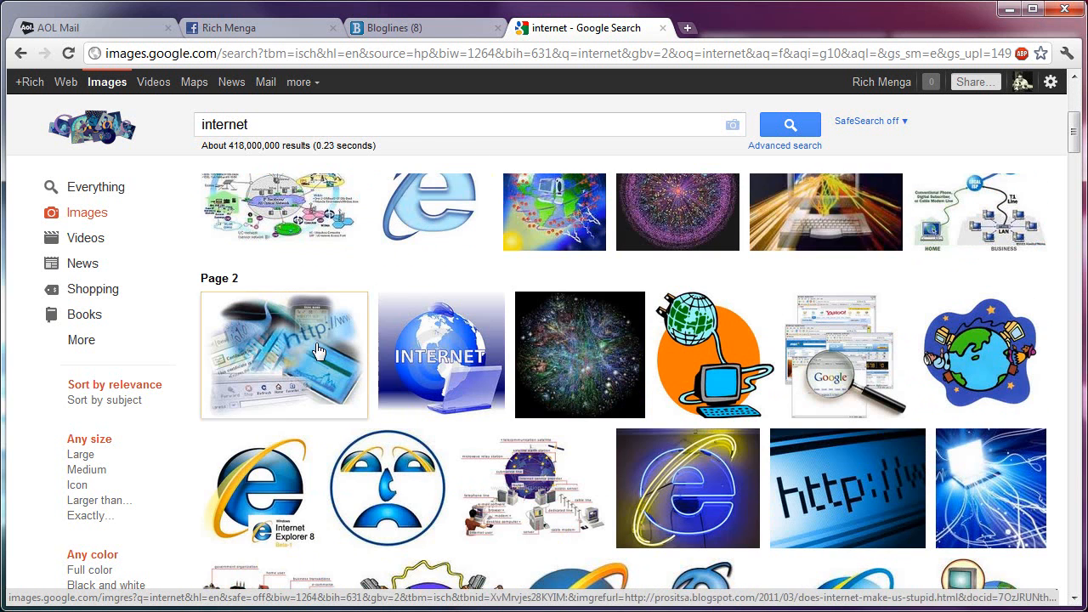
scroll(495, 274, "down", 2)
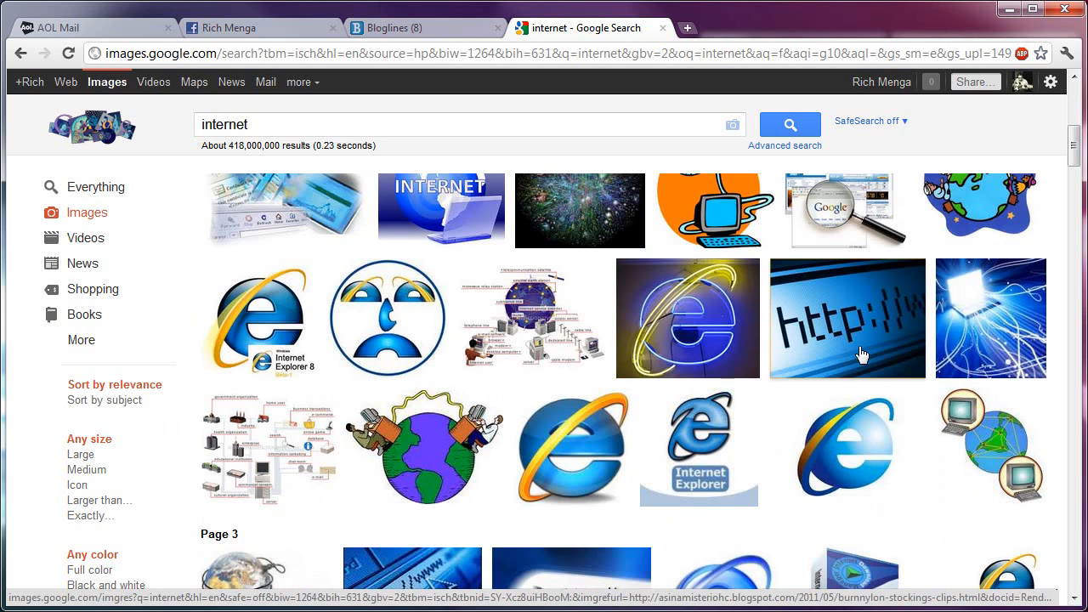
mouse_move(845, 319)
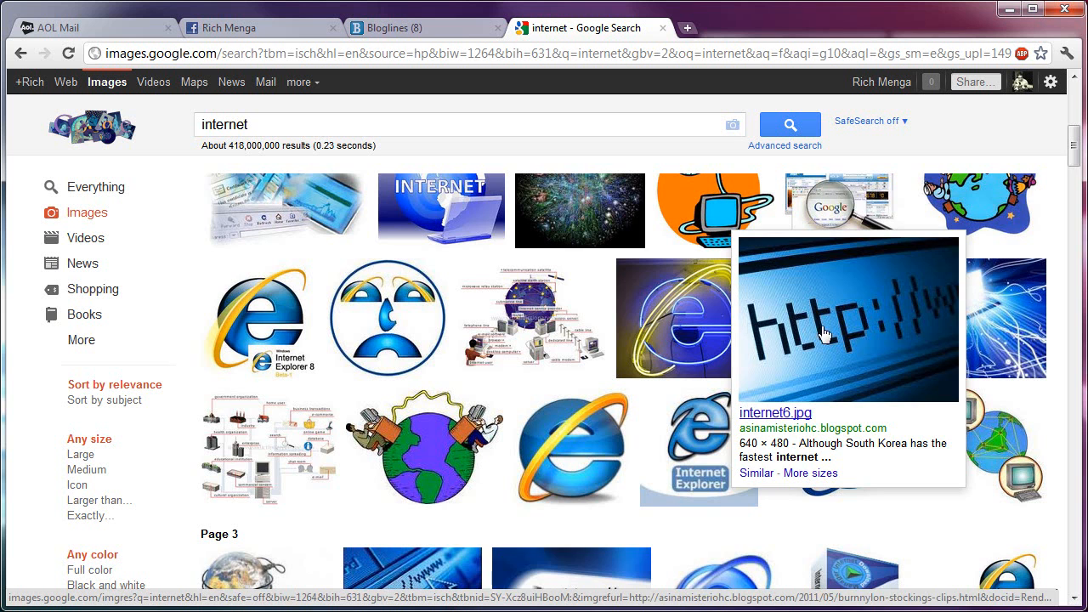
scroll(829, 334, "down", 2)
mouse_move(417, 444)
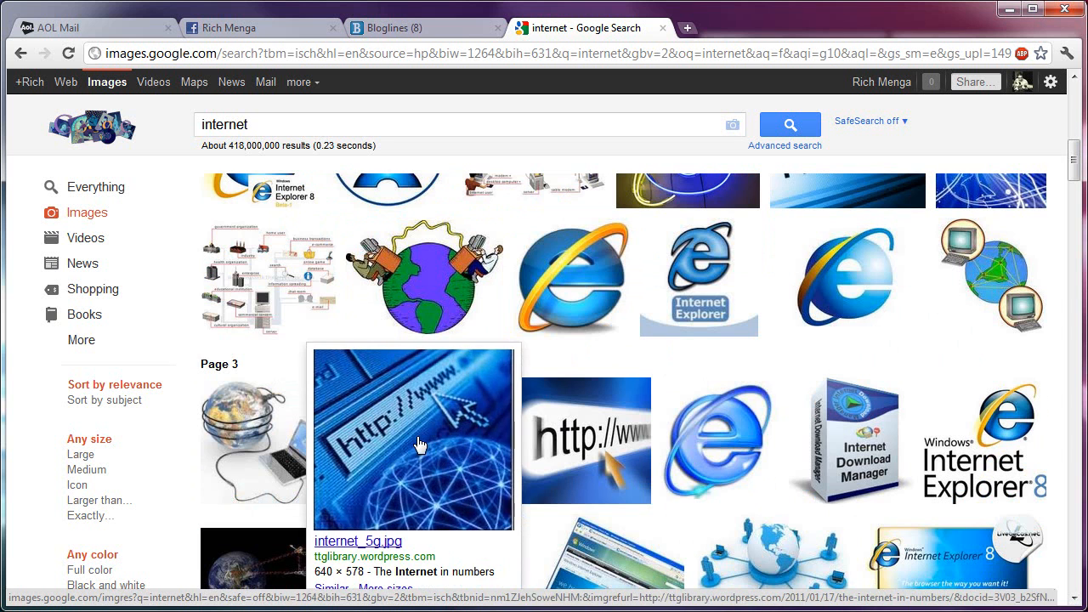
mouse_move(552, 443)
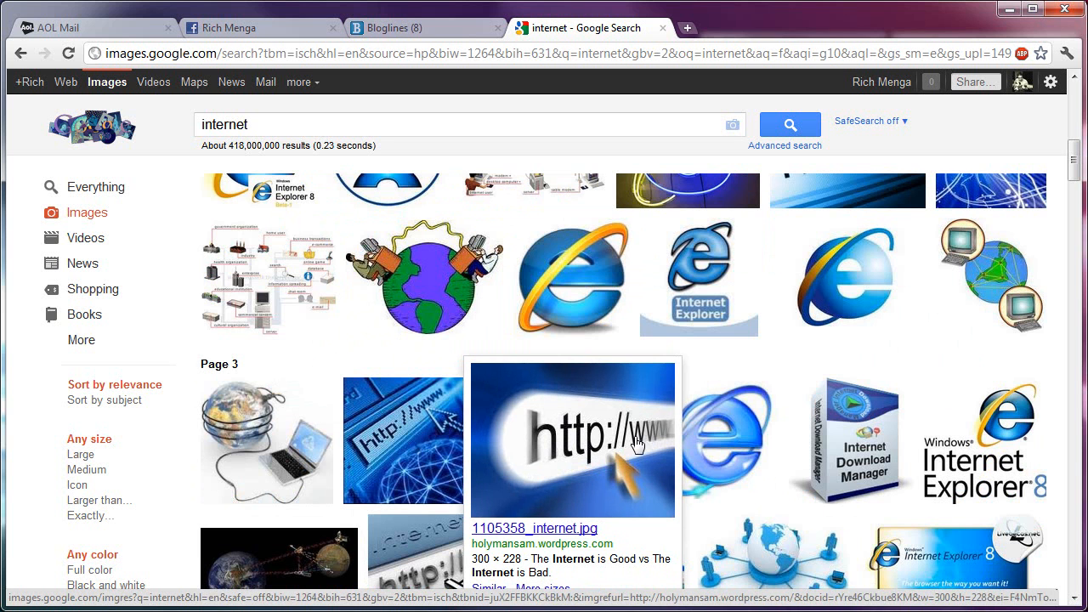
Step: Switch to GIMP and create a new blank 640 × 400 pixel image
left_click(1008, 10)
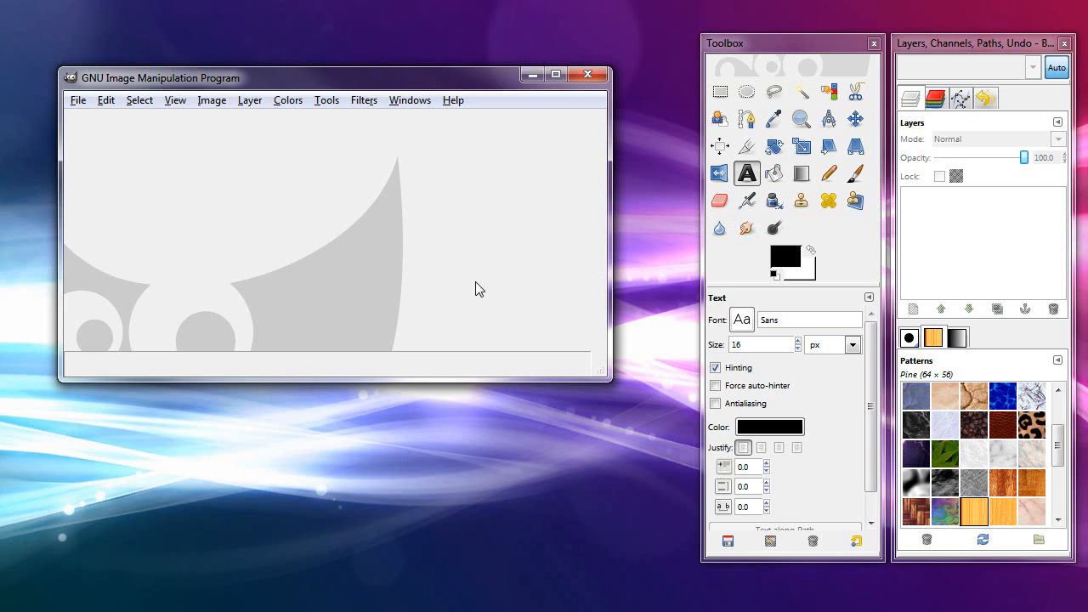
left_click(82, 101)
left_click(85, 125)
left_click(148, 198)
left_click(265, 296)
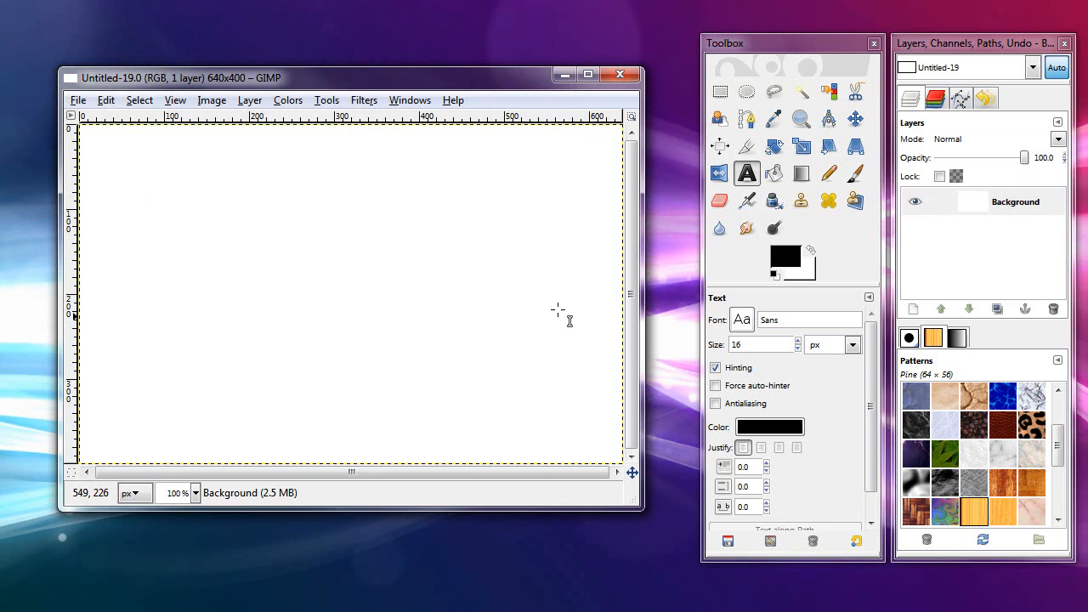
Step: Set up the Text tool with the Tahoma font at a size of 11 px
left_click(746, 175)
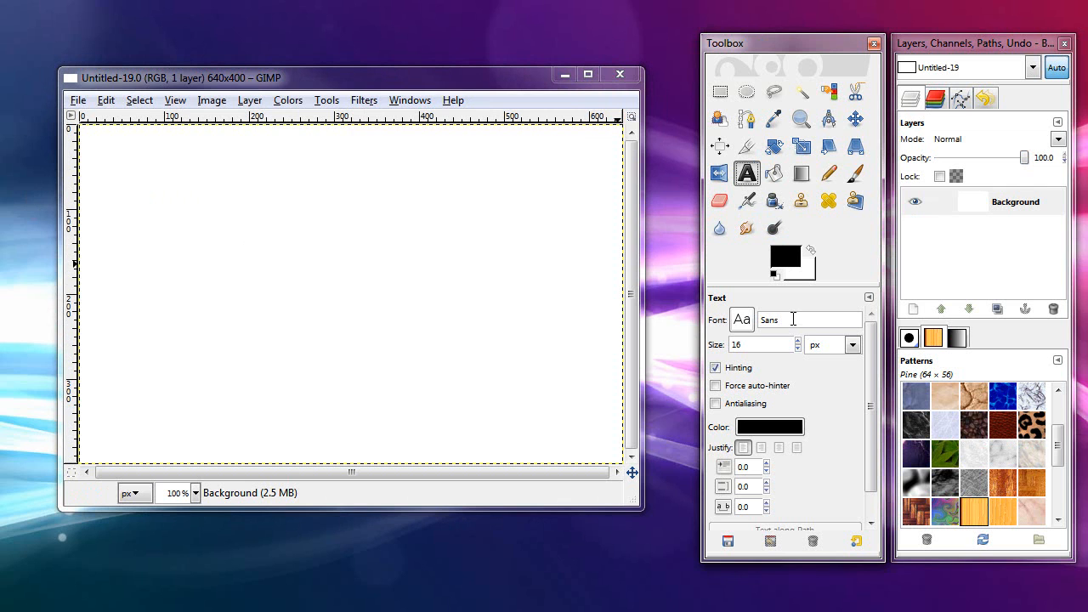
left_click_drag(808, 324, 712, 314)
type("Ta")
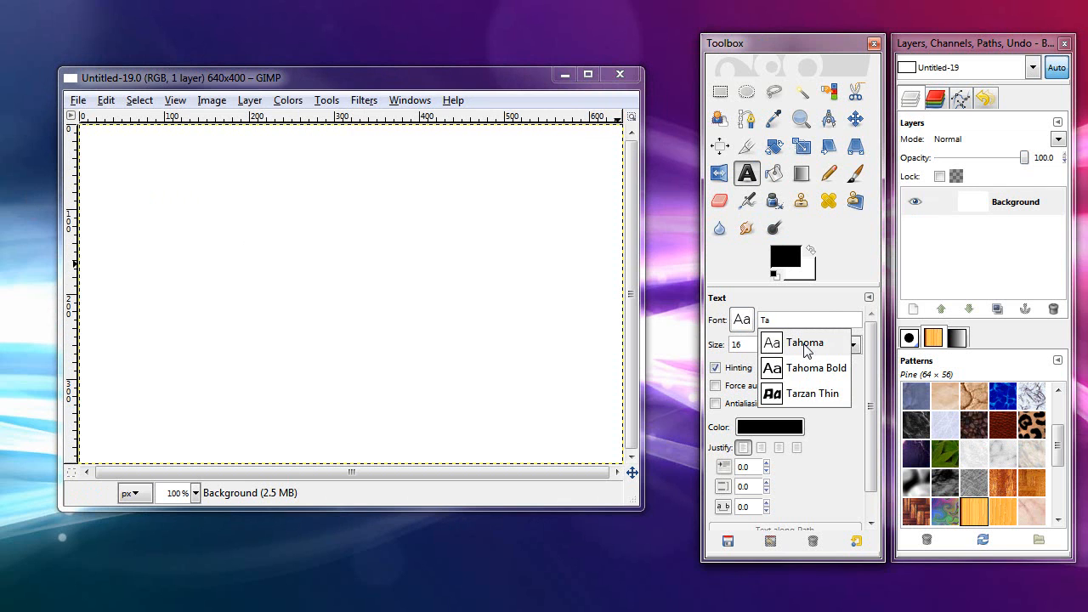
left_click(801, 343)
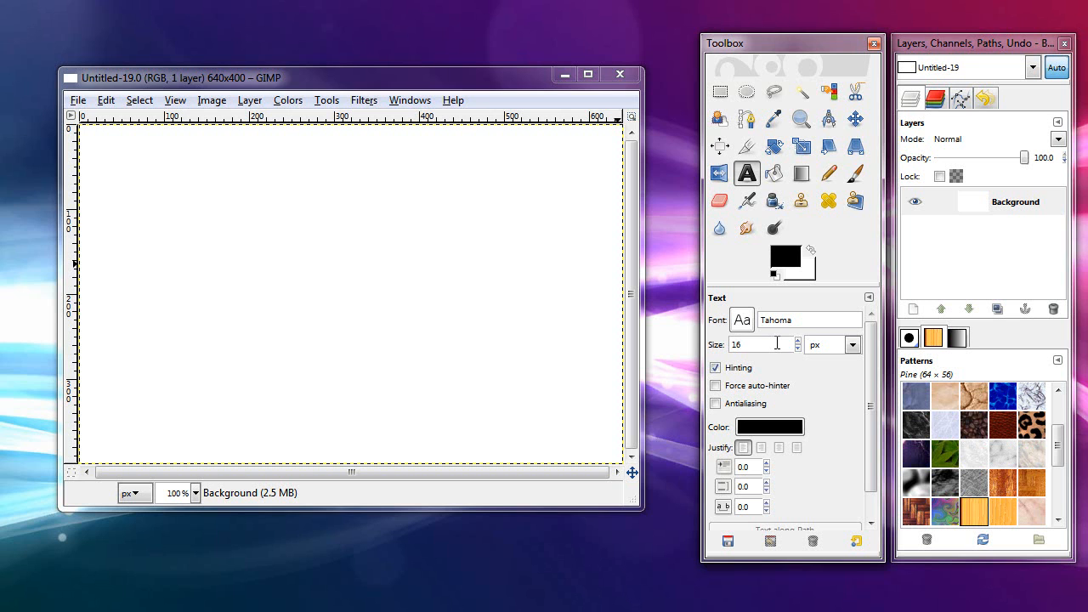
left_click(797, 348)
left_click(797, 348)
left_click(765, 346)
left_click(803, 322)
left_click(770, 349)
left_click(235, 244)
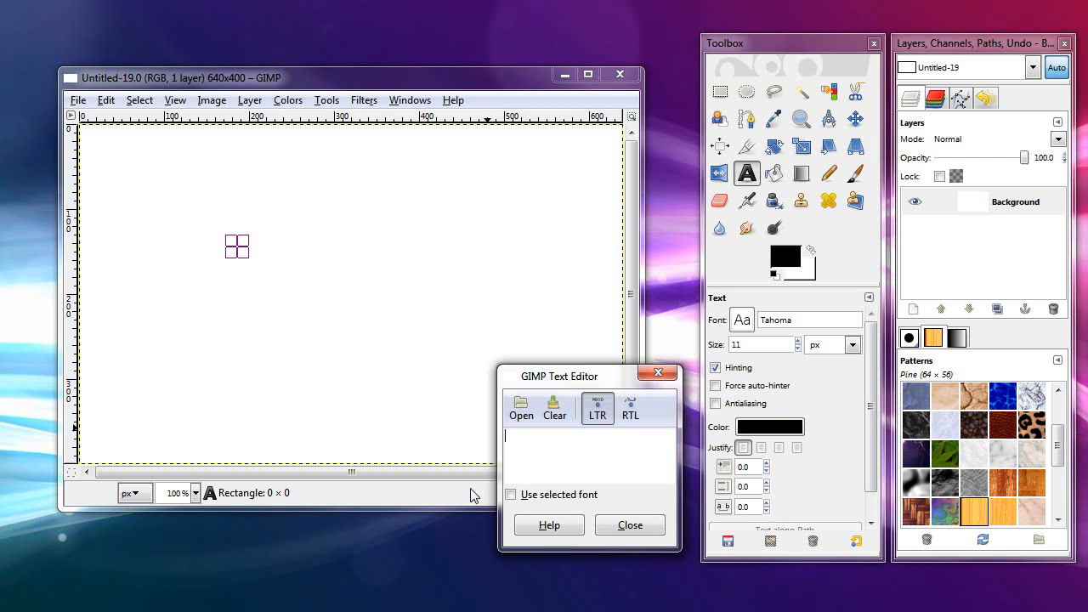
type("http://www.pcmech.com")
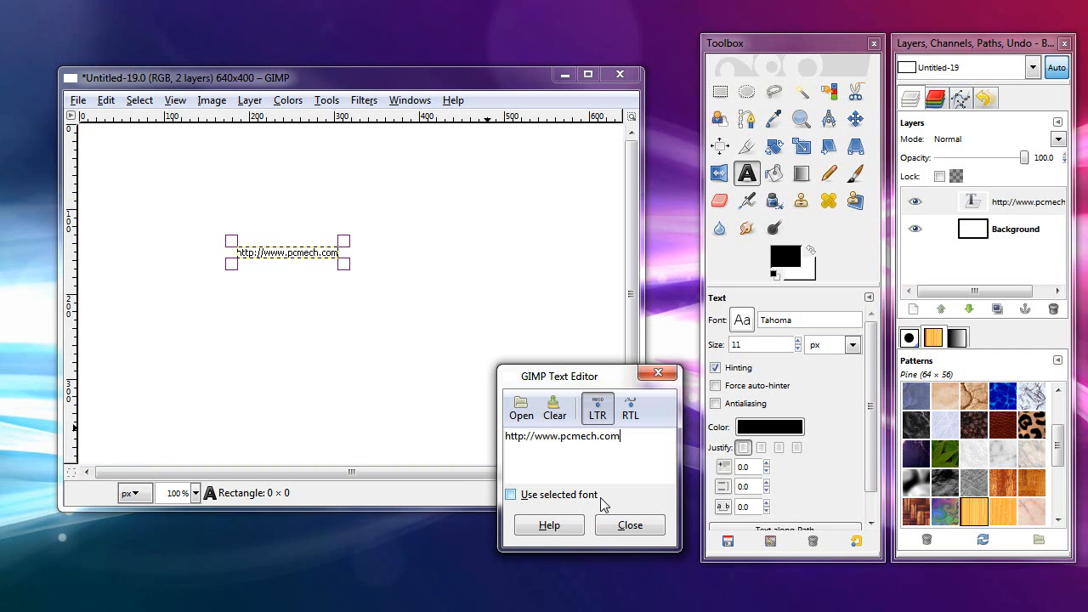
left_click_drag(626, 438, 480, 434)
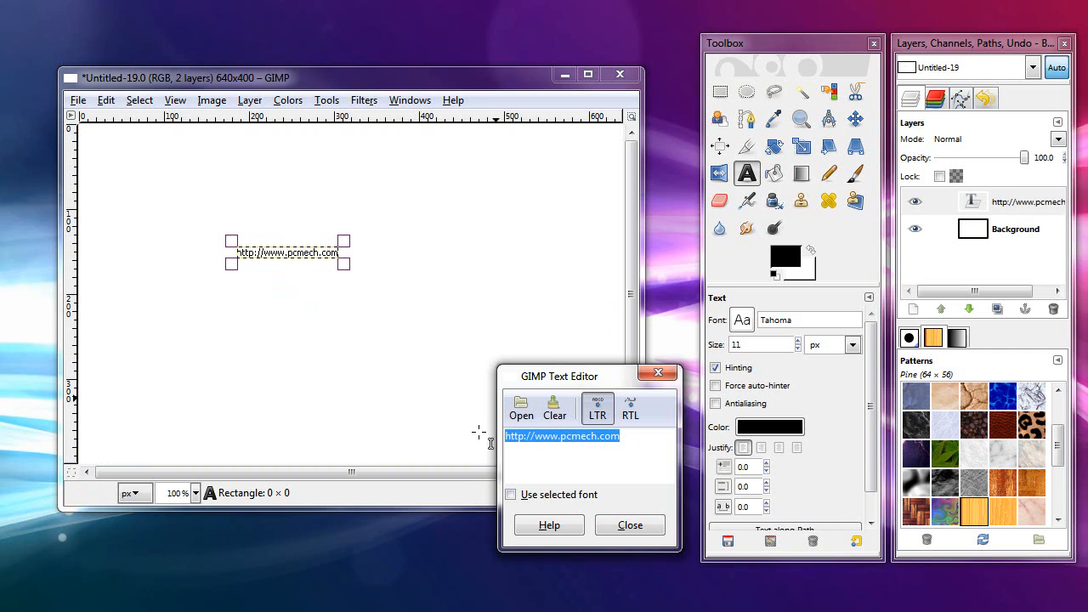
left_click(648, 445)
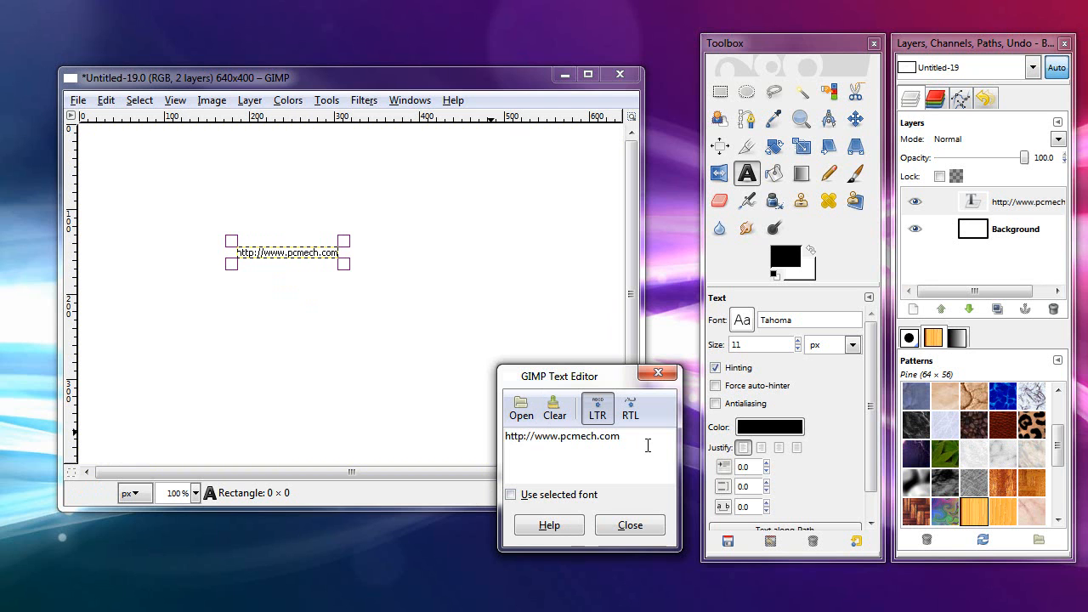
left_click(630, 524)
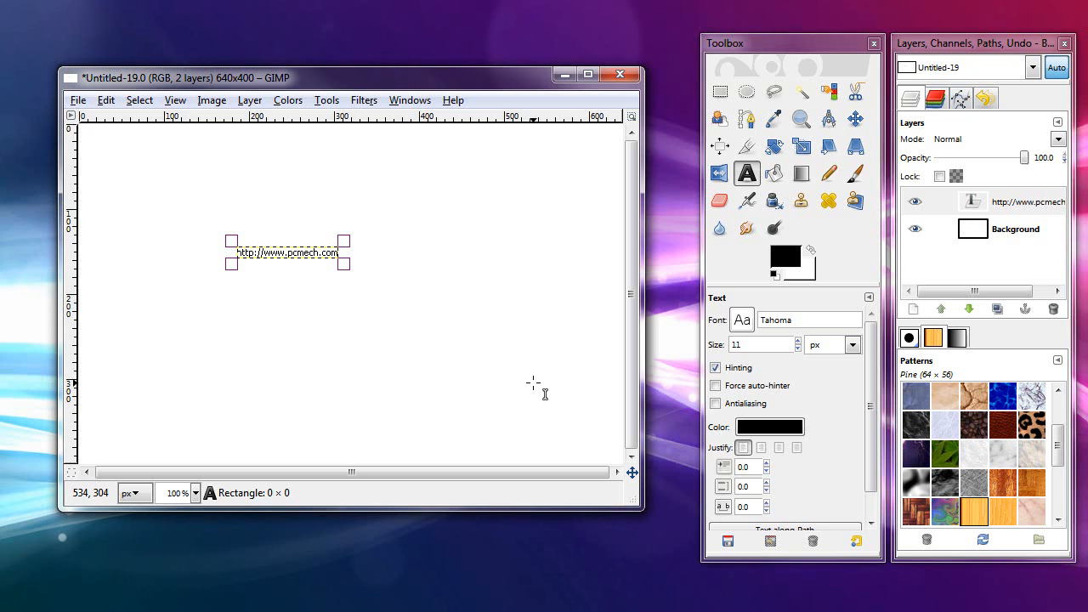
Step: Try scaling the RGB image to 400 percent, inspect the enlarged text, and undo the scaling
left_click(212, 100)
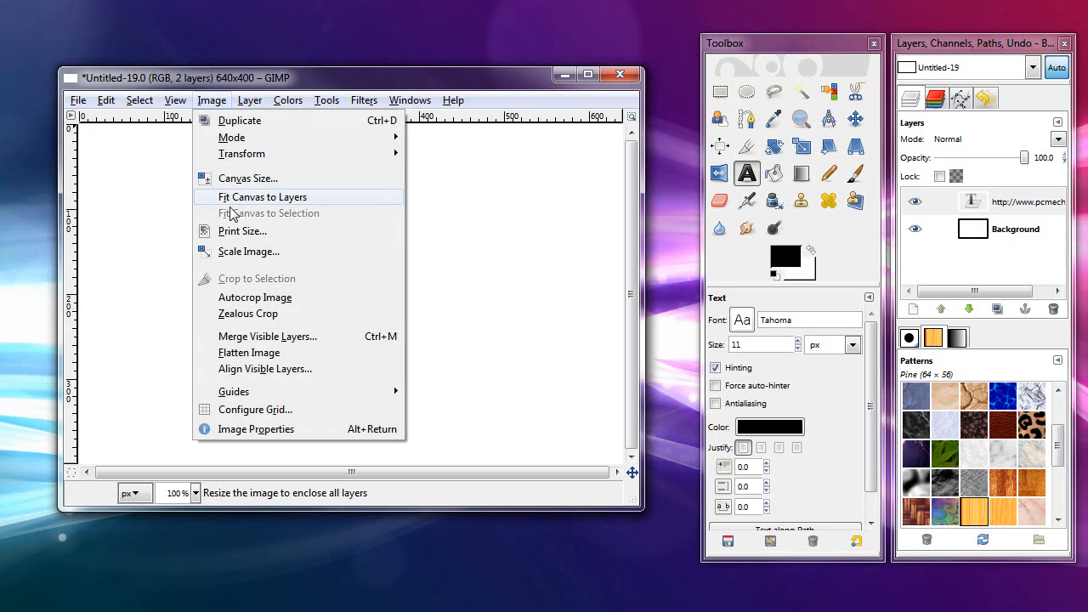
left_click(240, 252)
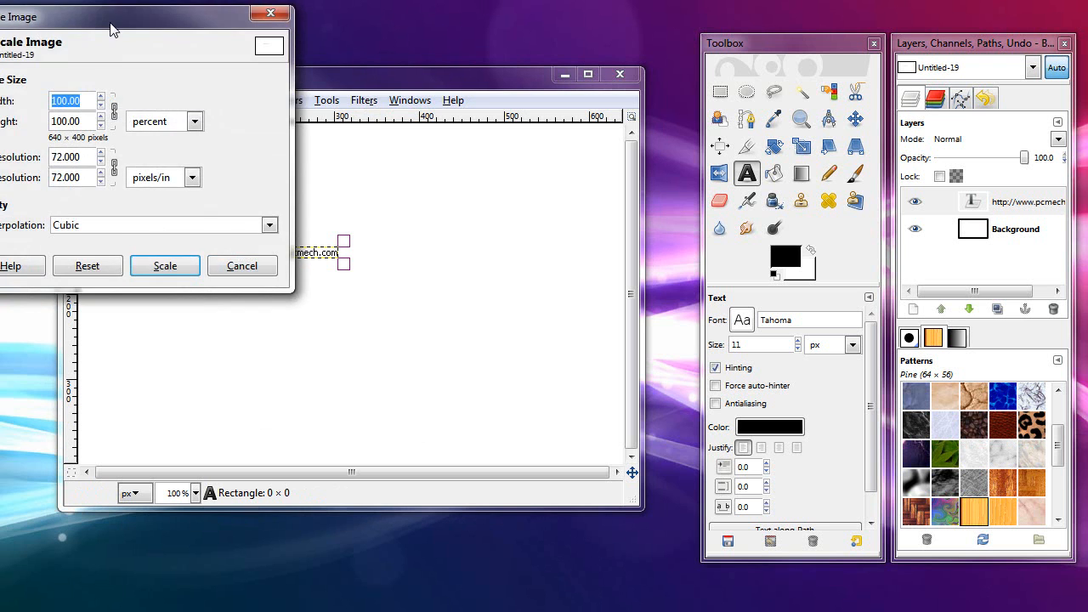
left_click_drag(117, 32, 200, 73)
left_click(260, 164)
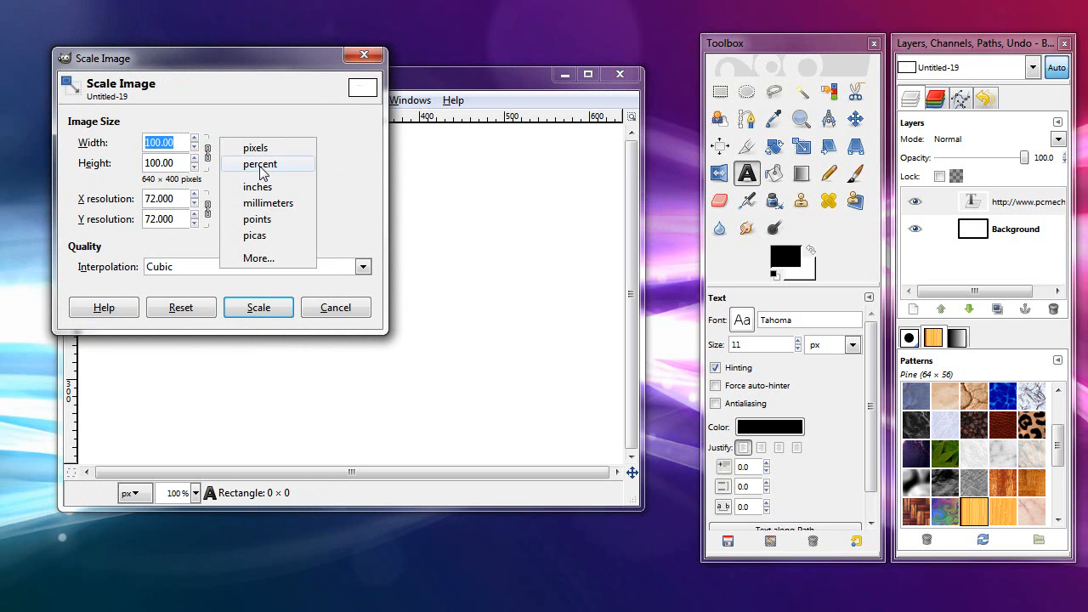
left_click(261, 165)
type("400")
key("Tab")
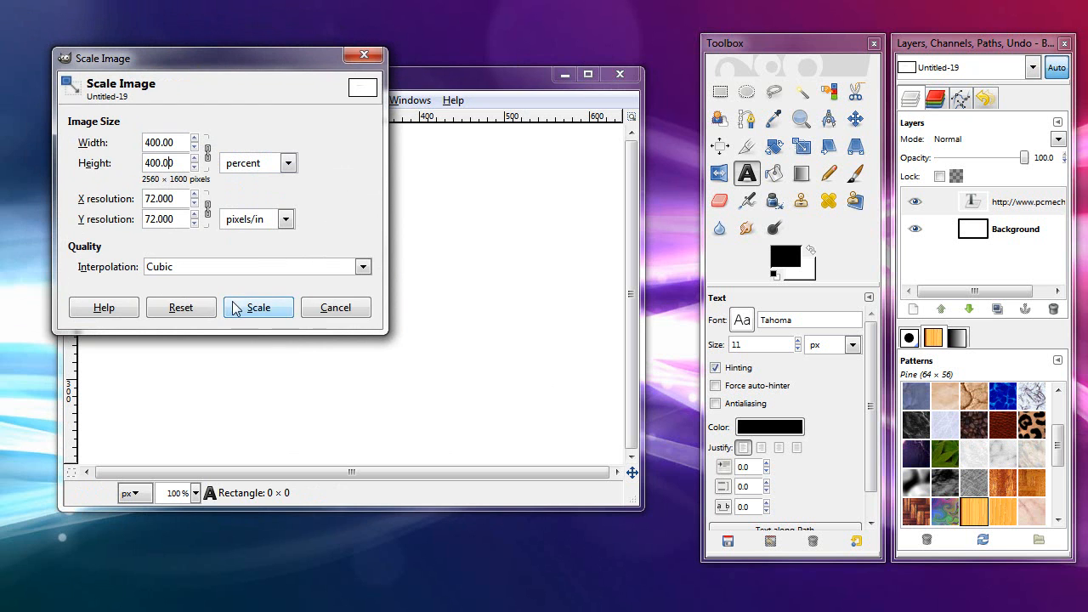
left_click(252, 307)
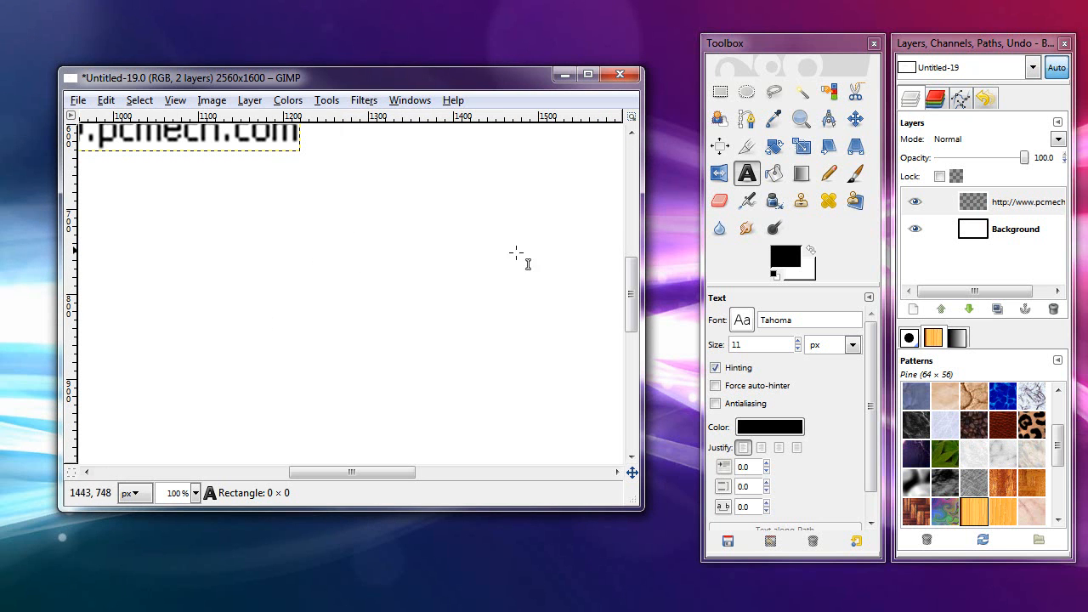
left_click_drag(632, 319, 631, 291)
left_click_drag(369, 472, 321, 473)
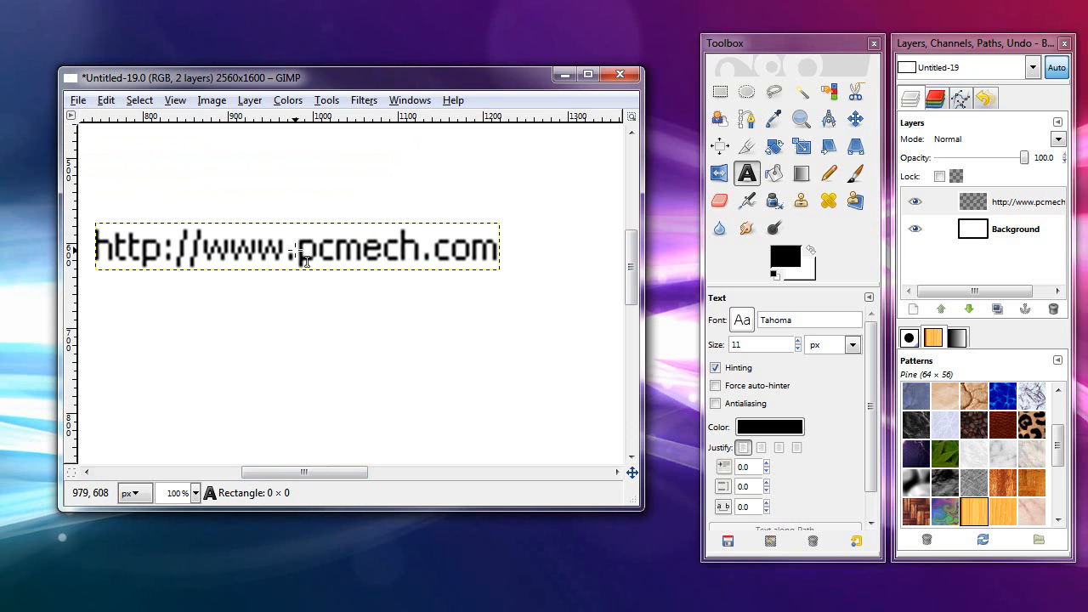
left_click(107, 100)
left_click(114, 122)
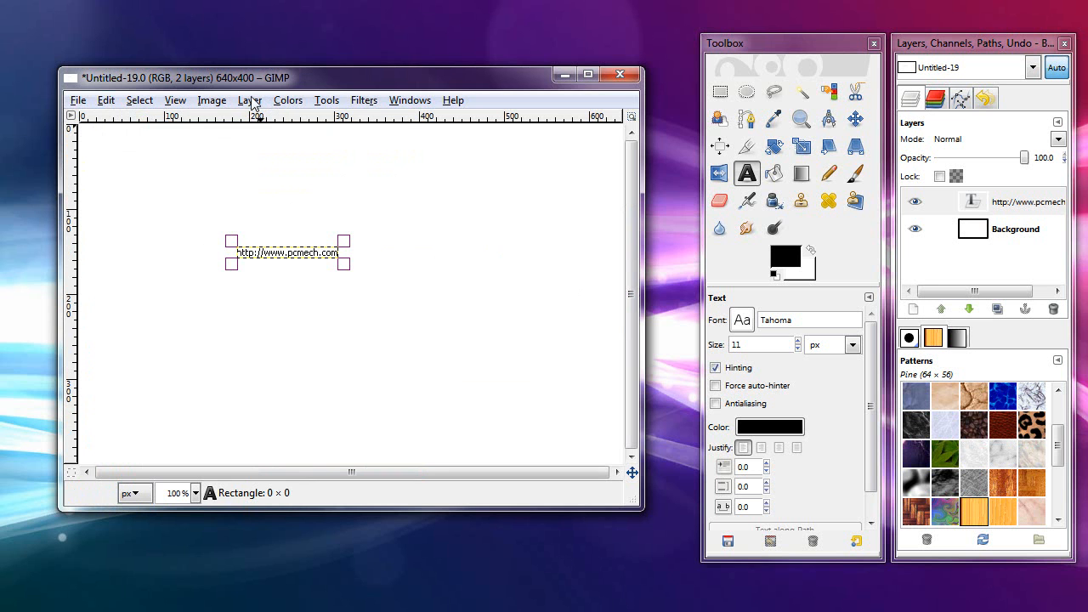
Step: Convert the image to indexed colors using an optimum palette with a maximum of 256 colors
left_click(215, 101)
mouse_move(232, 142)
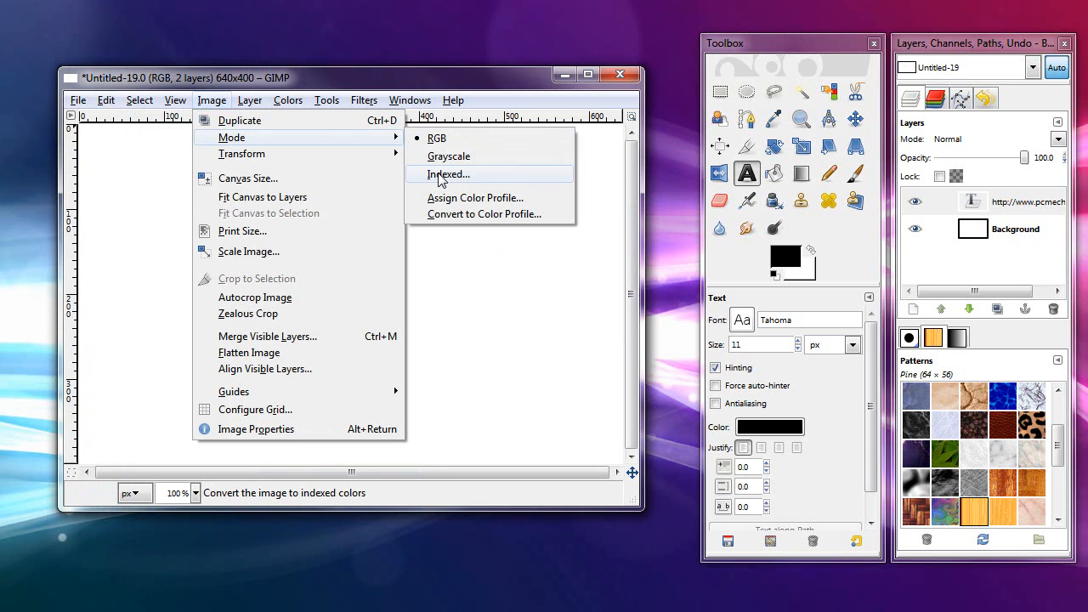
left_click(438, 172)
left_click(194, 136)
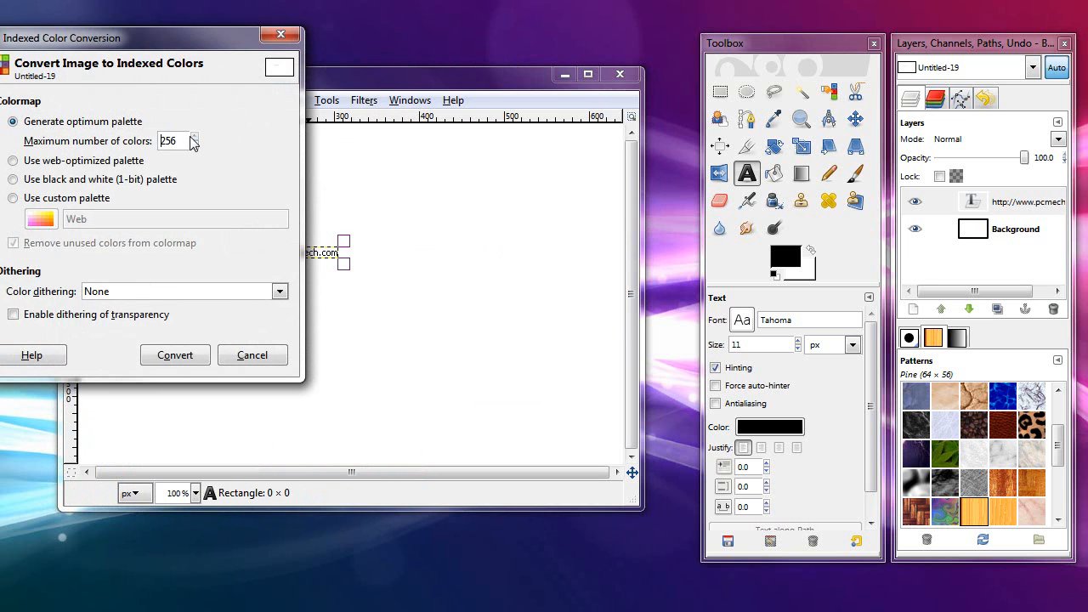
left_click_drag(194, 49, 263, 60)
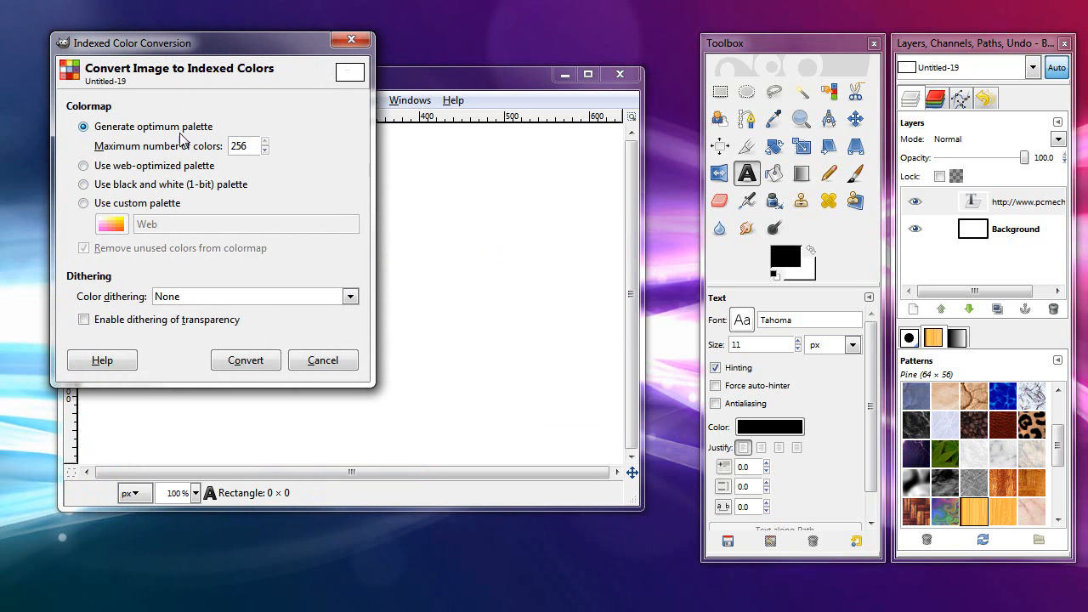
left_click(248, 361)
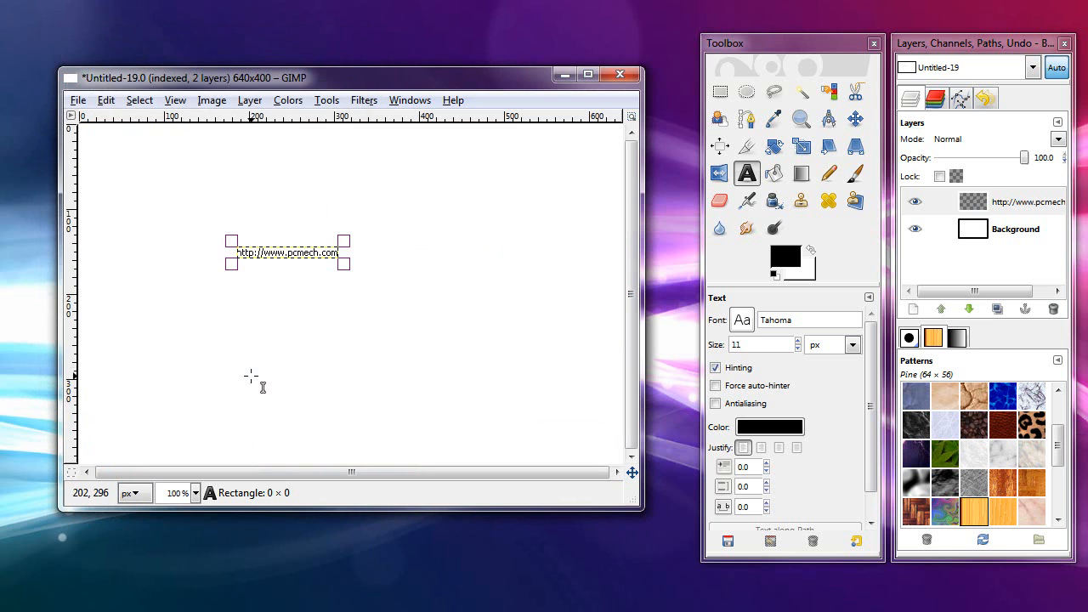
Step: Scale the indexed image to 400 percent in width and height and bring the enlarged text into view
left_click(211, 101)
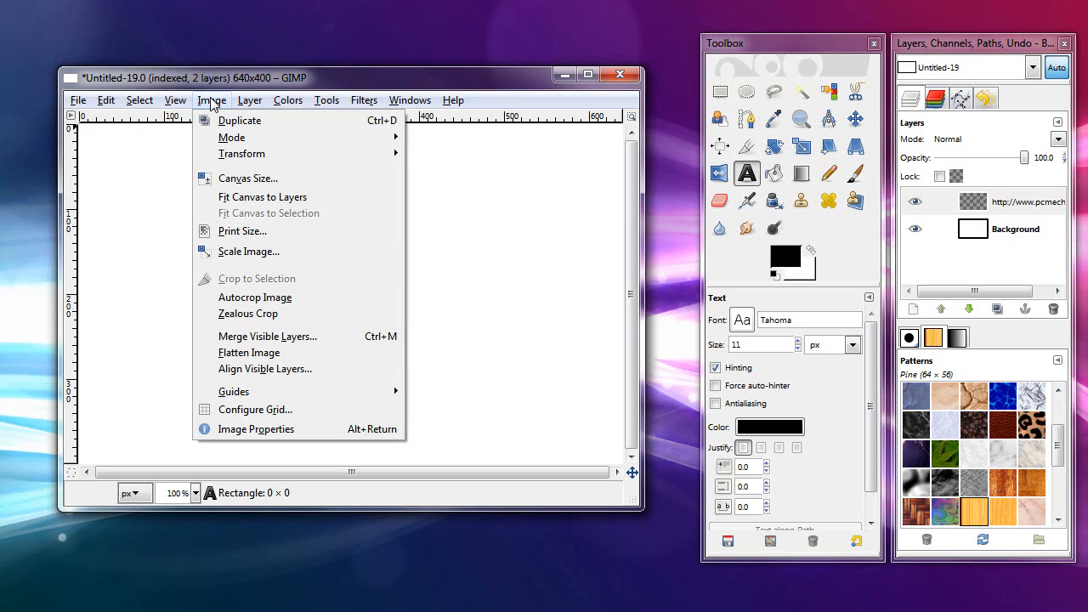
left_click(233, 258)
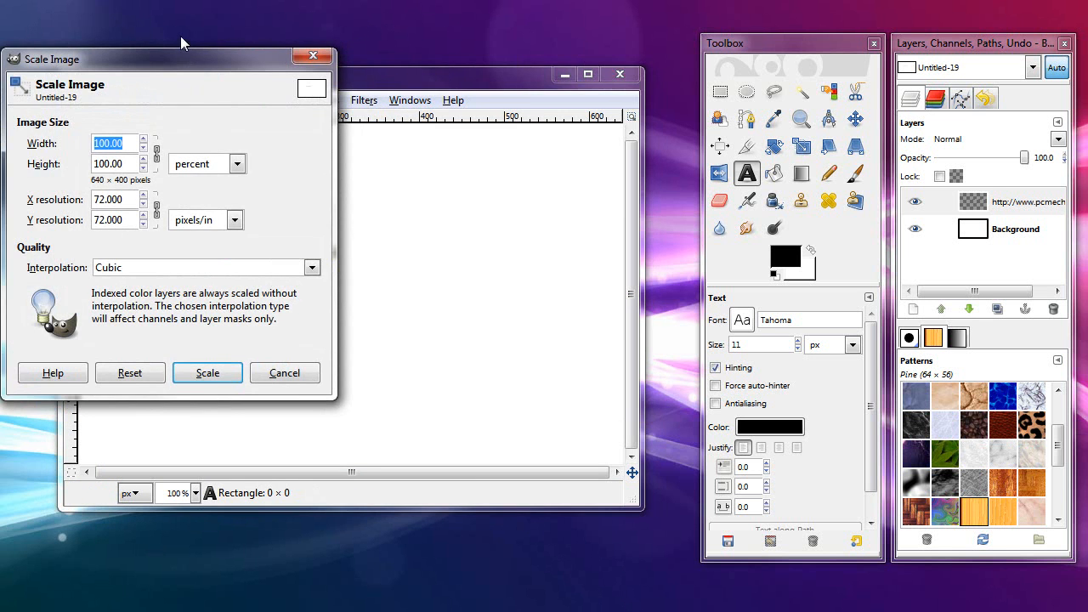
left_click_drag(182, 56, 221, 60)
left_click_drag(173, 148, 62, 130)
type("400")
key("Tab")
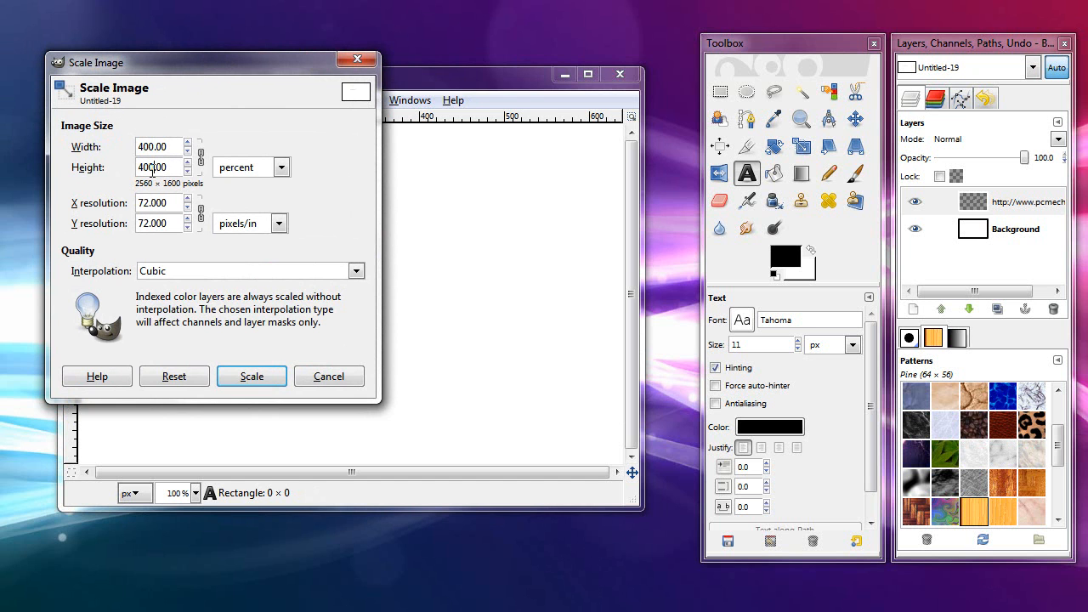
left_click(246, 378)
left_click_drag(313, 474, 265, 473)
left_click_drag(629, 298, 628, 266)
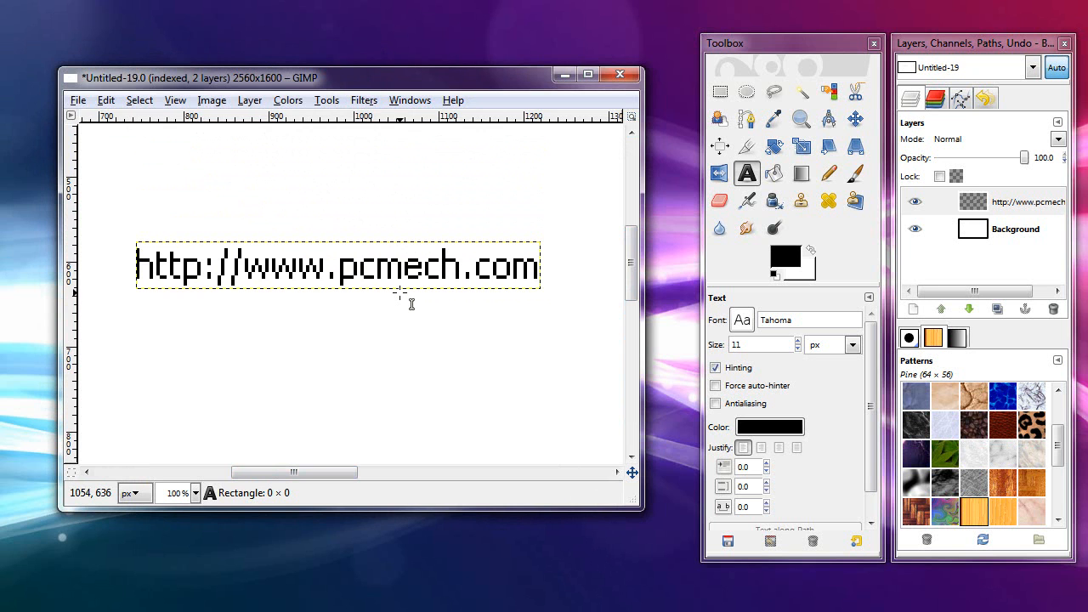
Step: Convert the scaled image back to RGB color mode
left_click(222, 101)
mouse_move(259, 138)
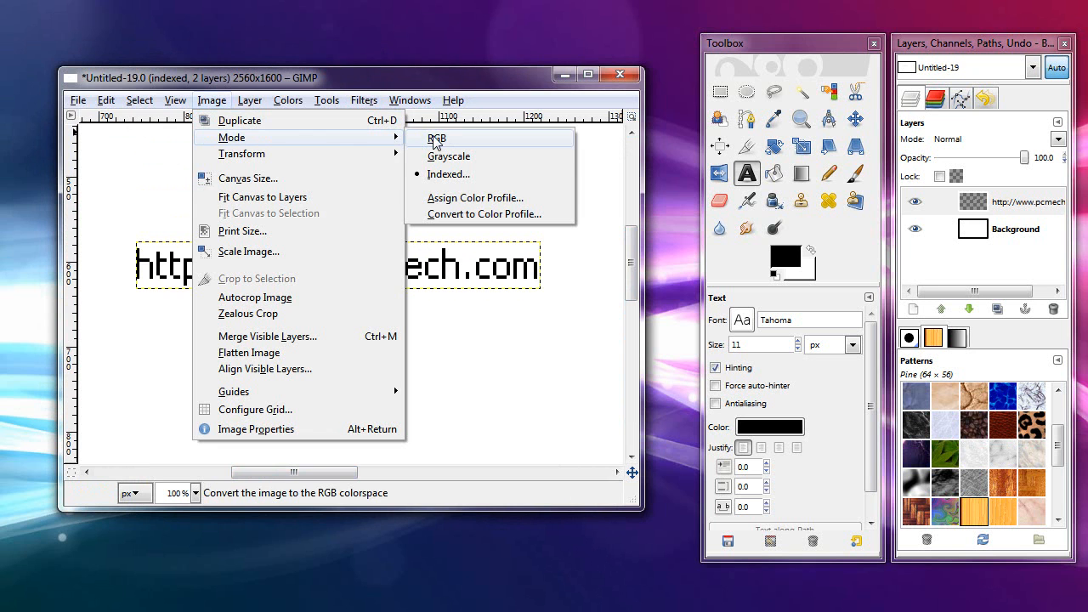
left_click(434, 141)
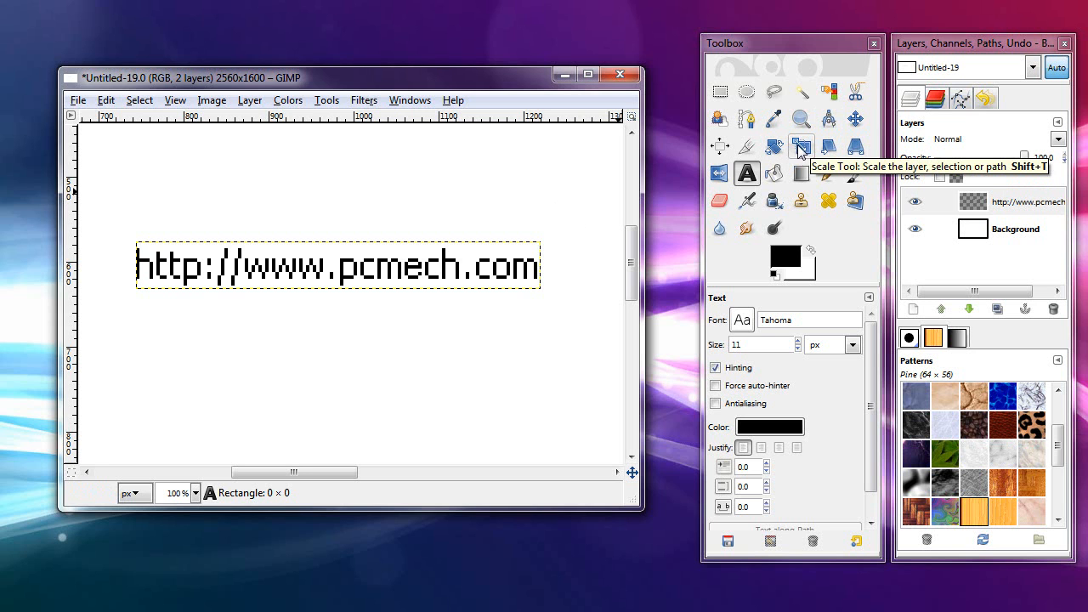
Step: Apply a perspective transform to the web address text layer, raising its lower right corner and slightly shifting the lower left one so the text recedes rightward
left_click(854, 148)
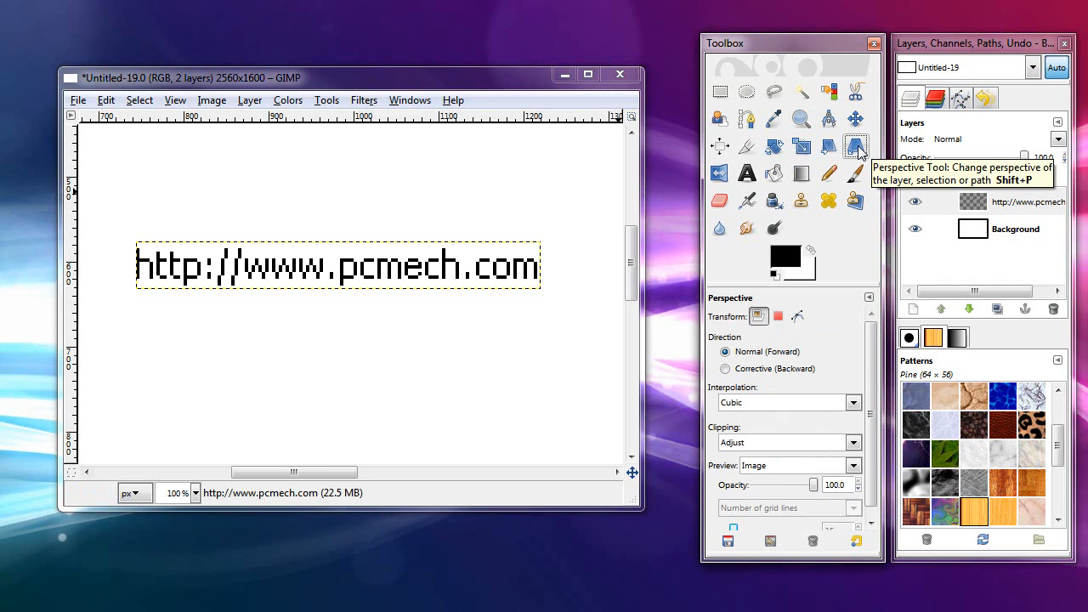
left_click(368, 263)
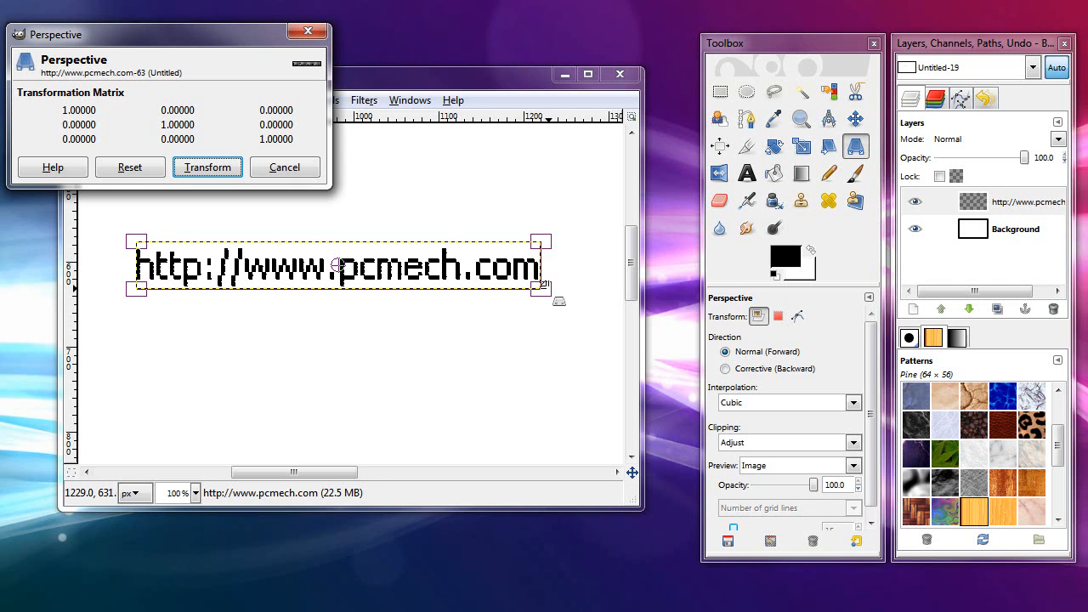
left_click_drag(541, 287, 541, 265)
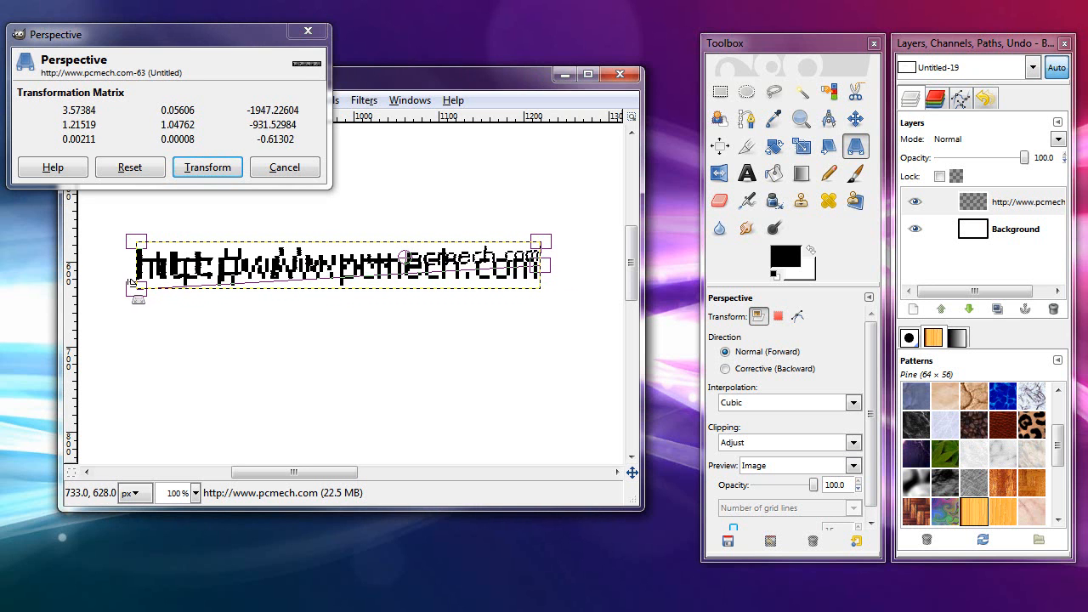
left_click_drag(136, 286, 142, 284)
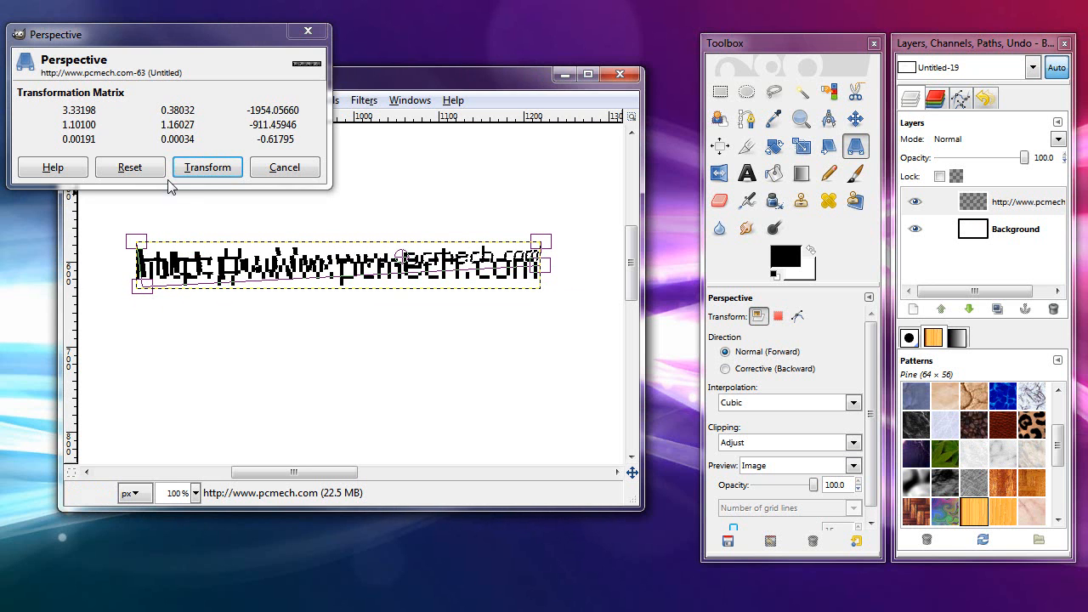
left_click(201, 170)
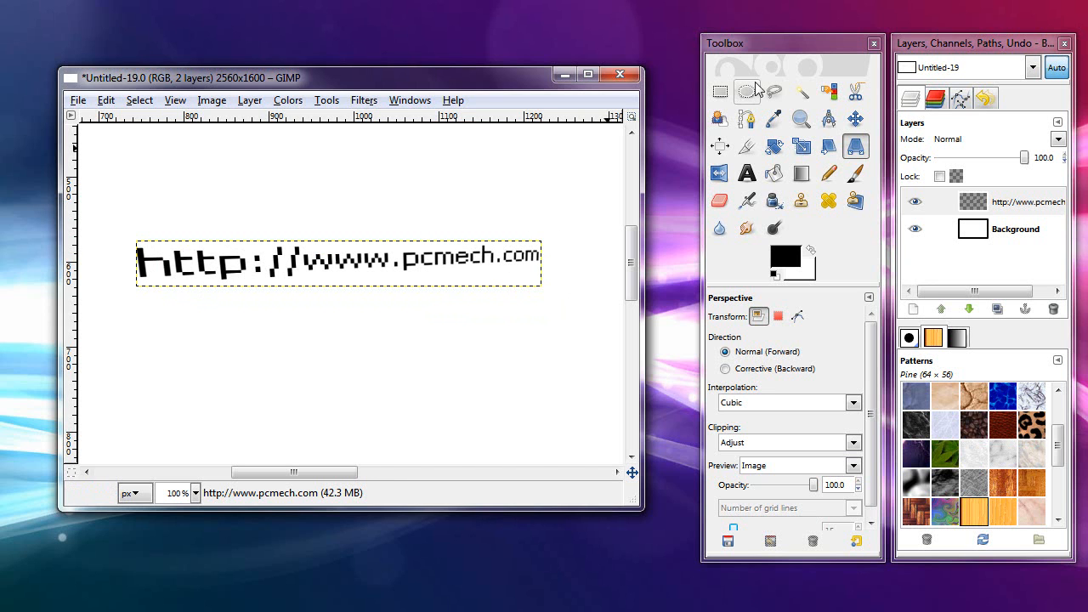
Step: Try cropping the image to a rectangular selection of about 496 by 72 pixels around the web address
left_click(720, 92)
left_click_drag(128, 232, 549, 292)
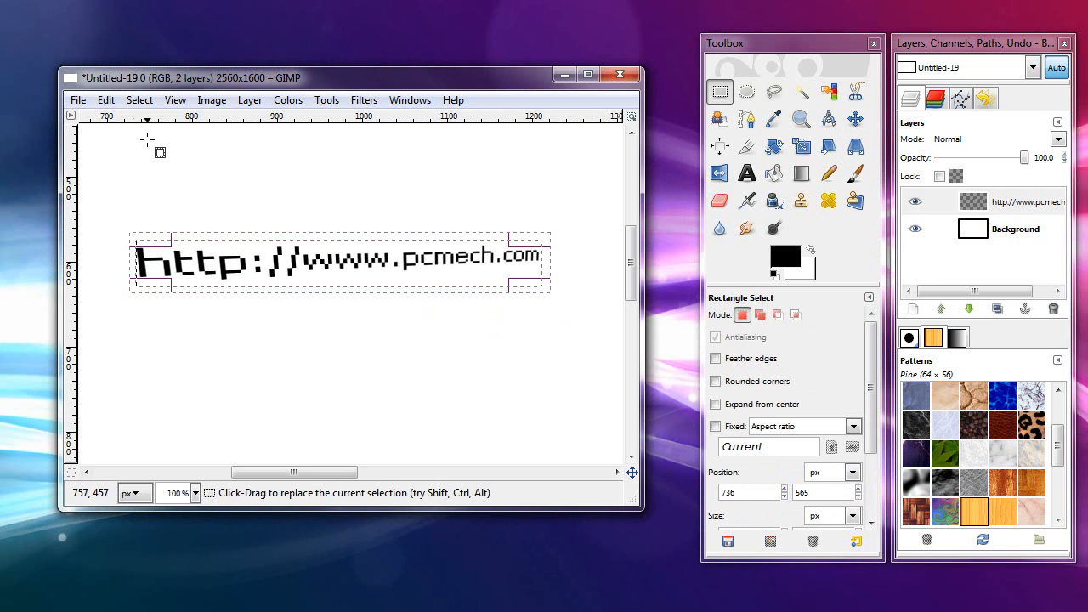
left_click(212, 100)
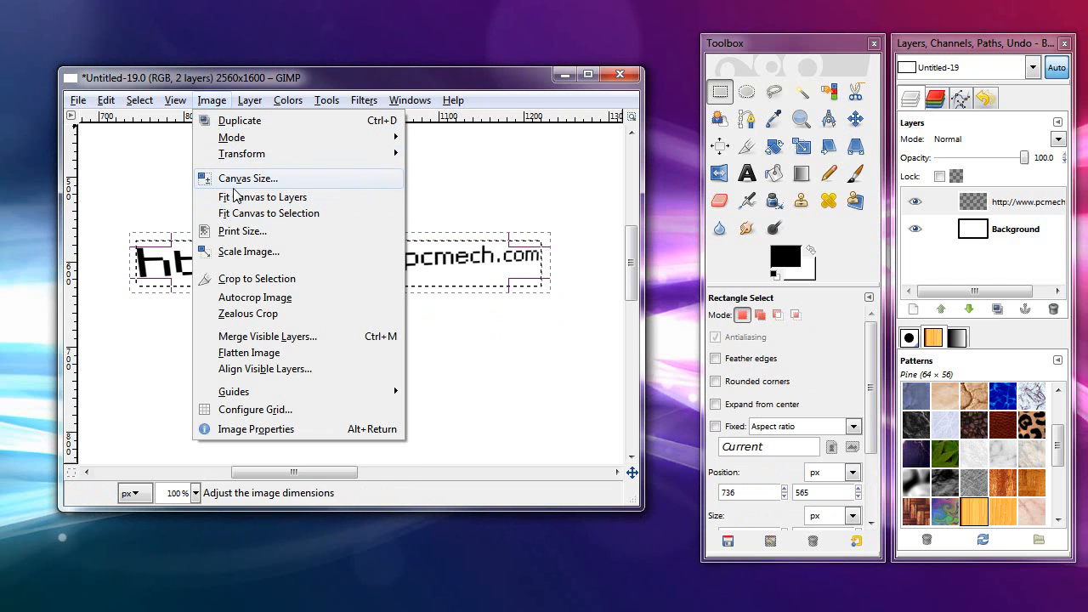
left_click(248, 278)
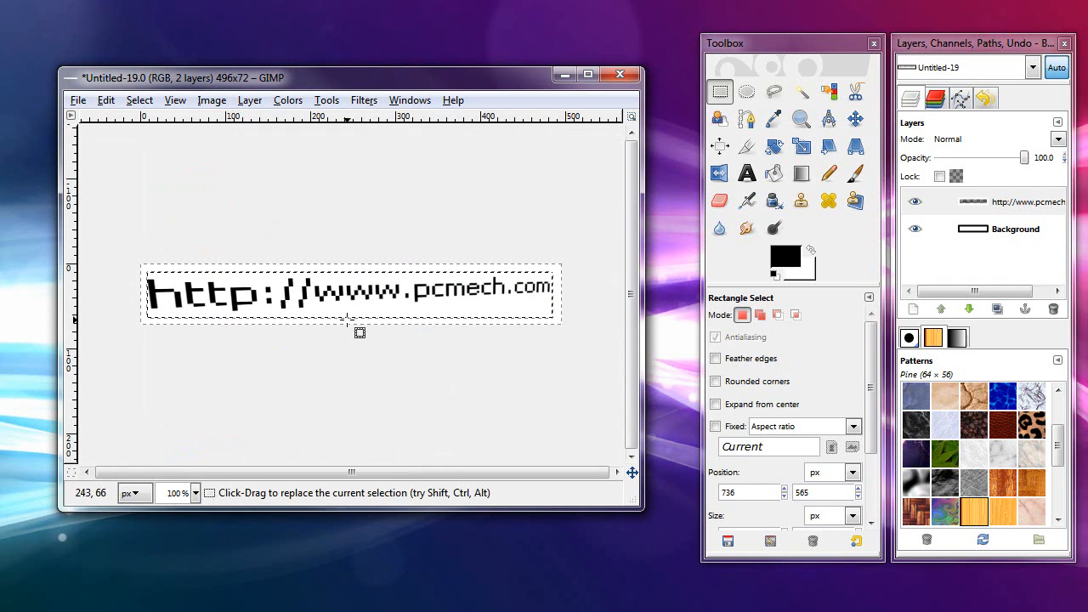
Step: Undo the crop and remove the selection around the web address
left_click(107, 100)
left_click(117, 121)
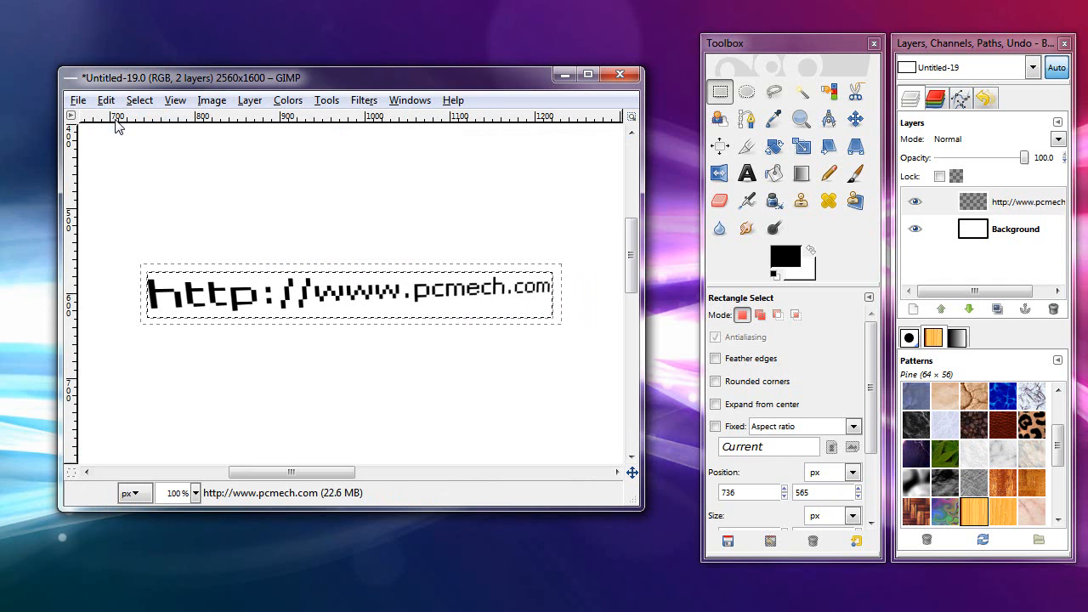
left_click(137, 100)
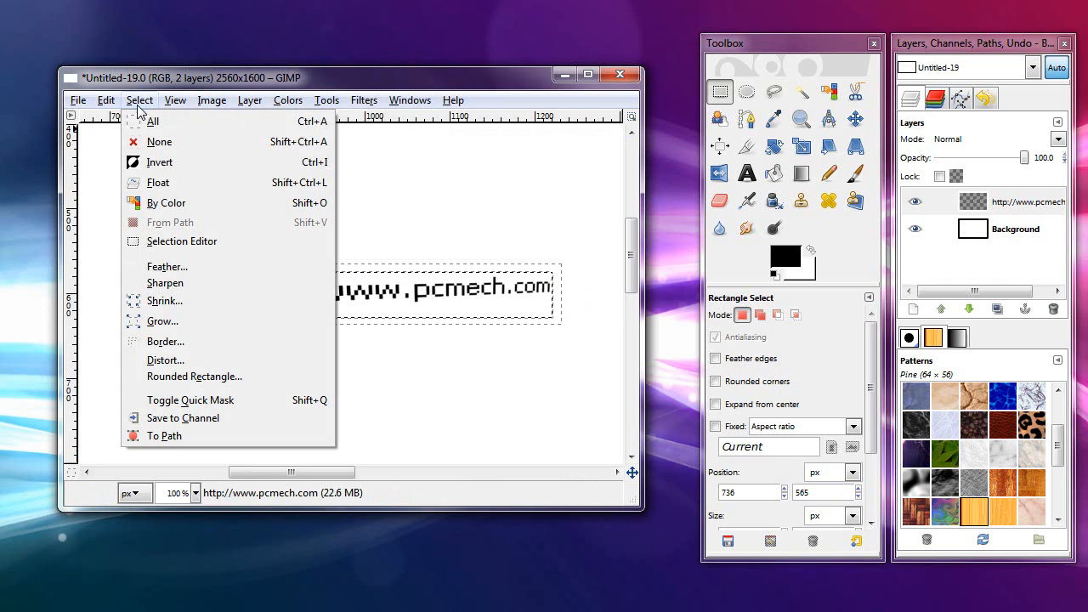
left_click(151, 142)
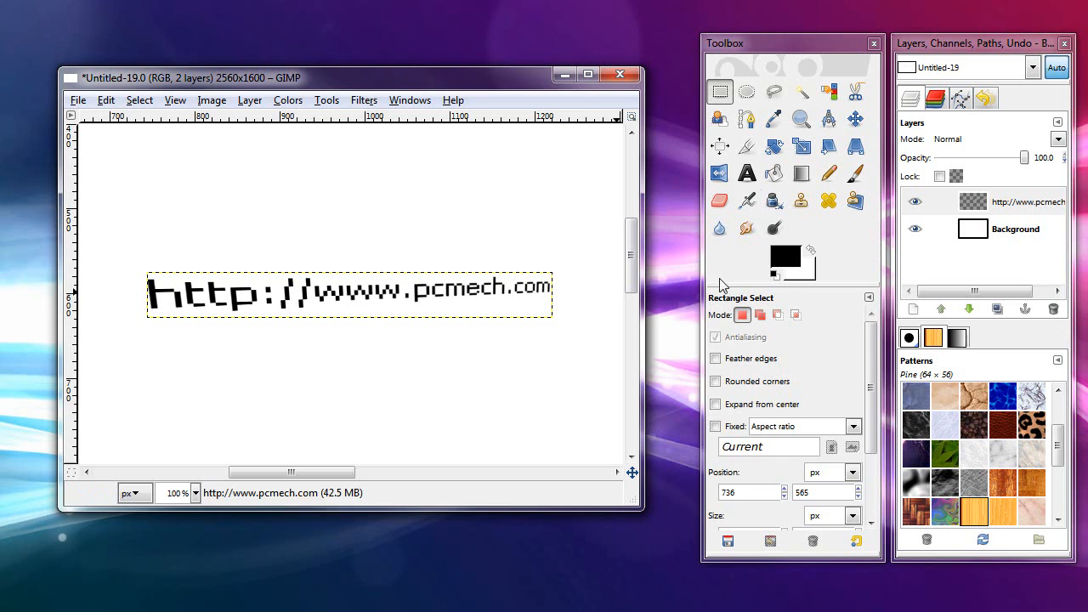
Step: Start the Alien Neon alpha-to-logo effect on the text layer and choose a blue glow color
left_click(746, 173)
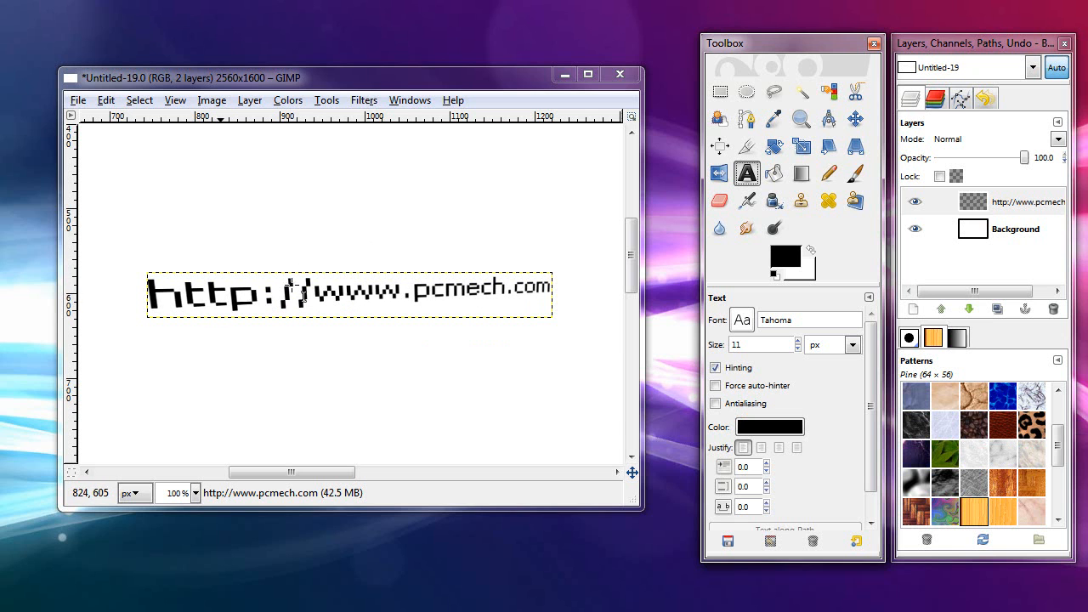
left_click(364, 100)
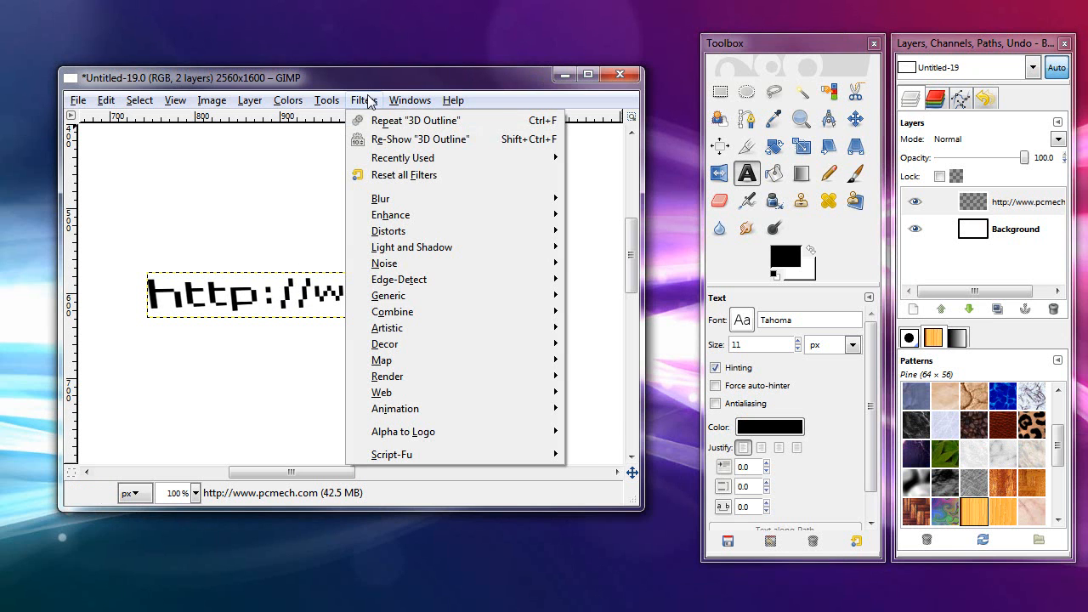
mouse_move(476, 438)
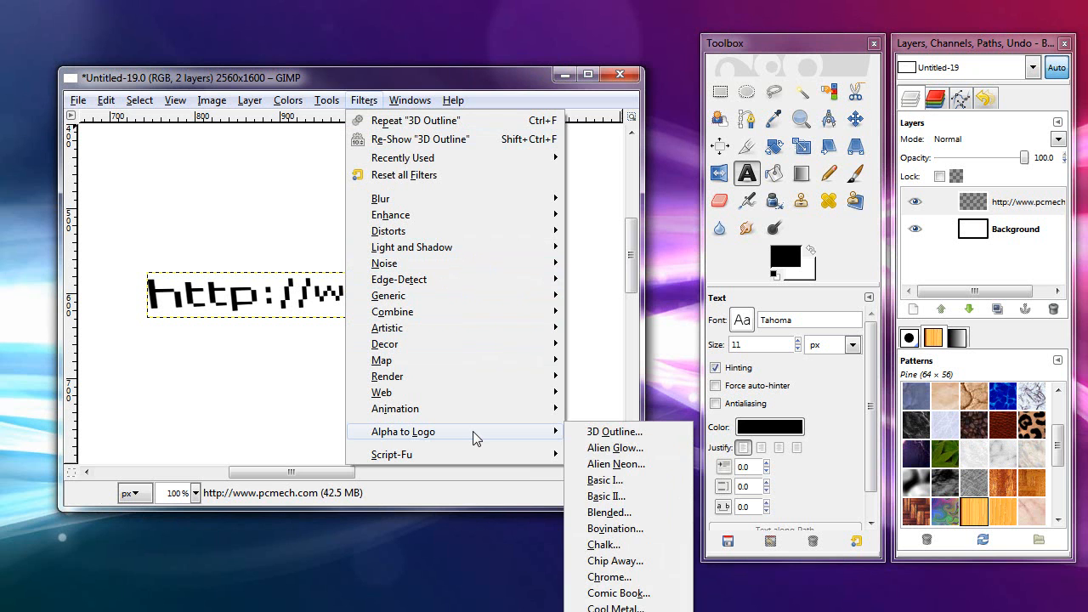
left_click(629, 464)
left_click_drag(61, 0, 252, 71)
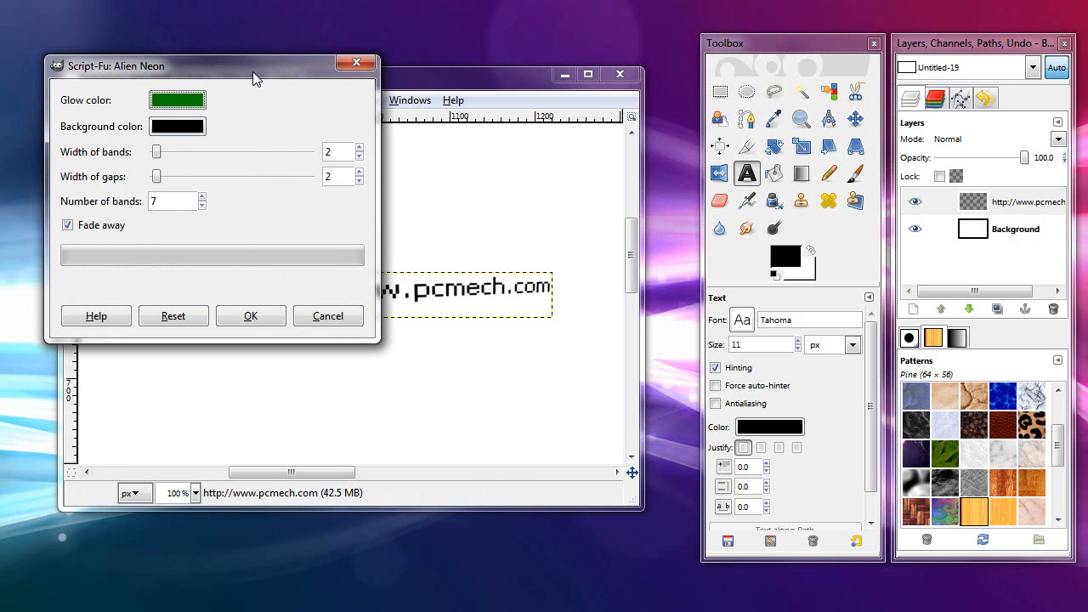
left_click(174, 102)
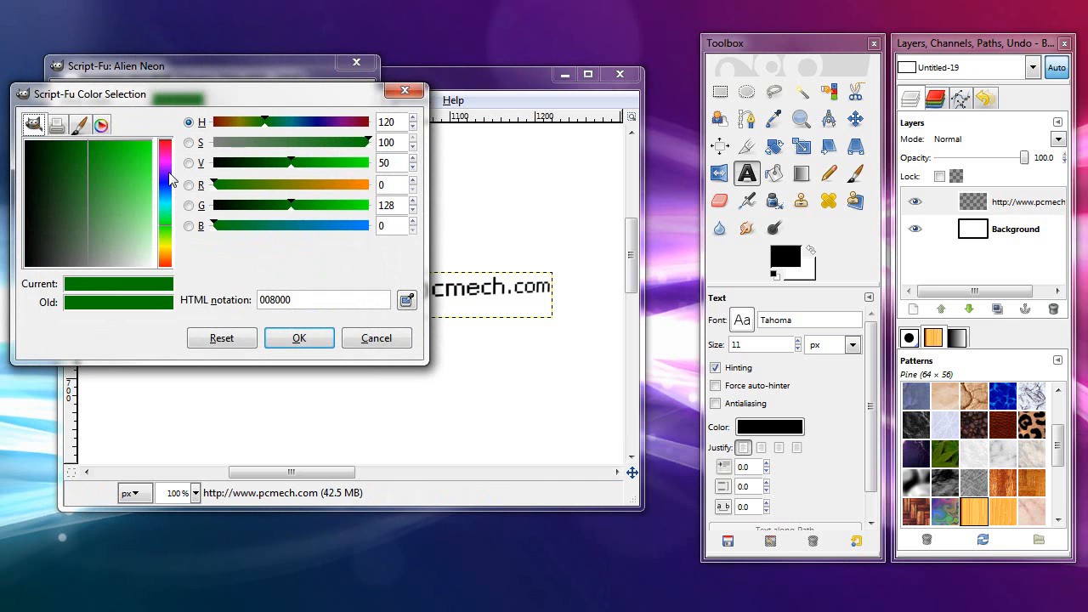
left_click(161, 191)
left_click_drag(136, 174, 152, 266)
left_click(299, 338)
Step: Set the Alien Neon background color to white (ffffff) and apply the effect
left_click(174, 127)
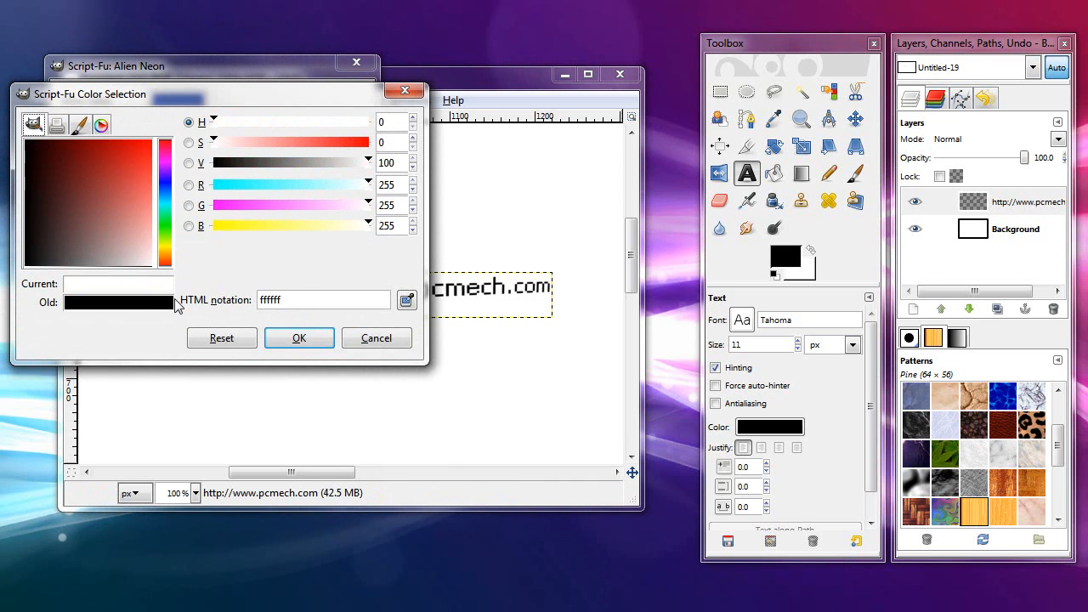
left_click(297, 338)
left_click(252, 316)
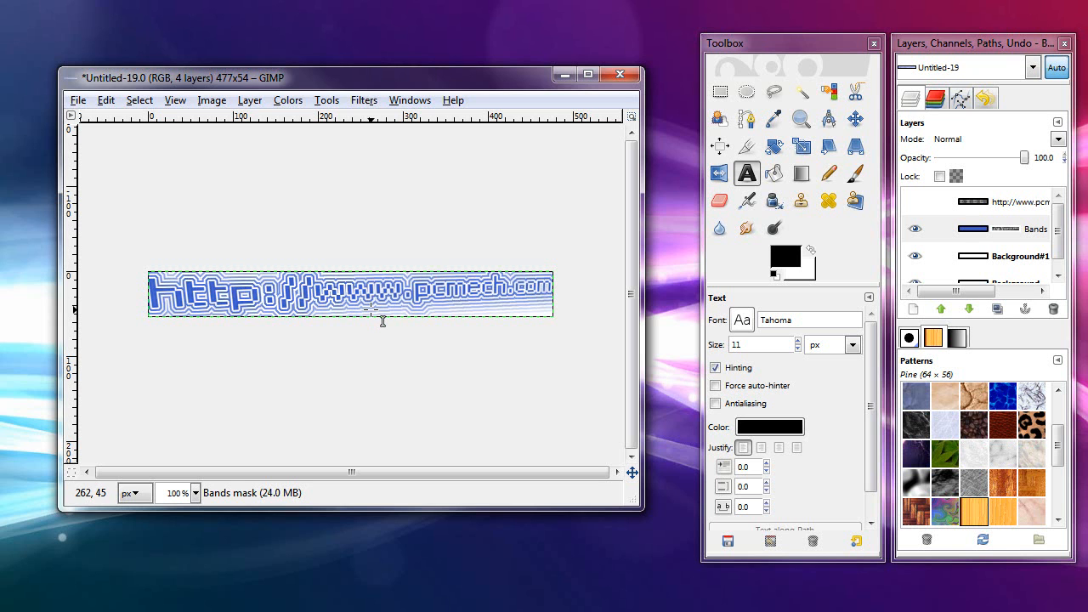
Step: Undo the Alien Neon effect on the web address
left_click(106, 101)
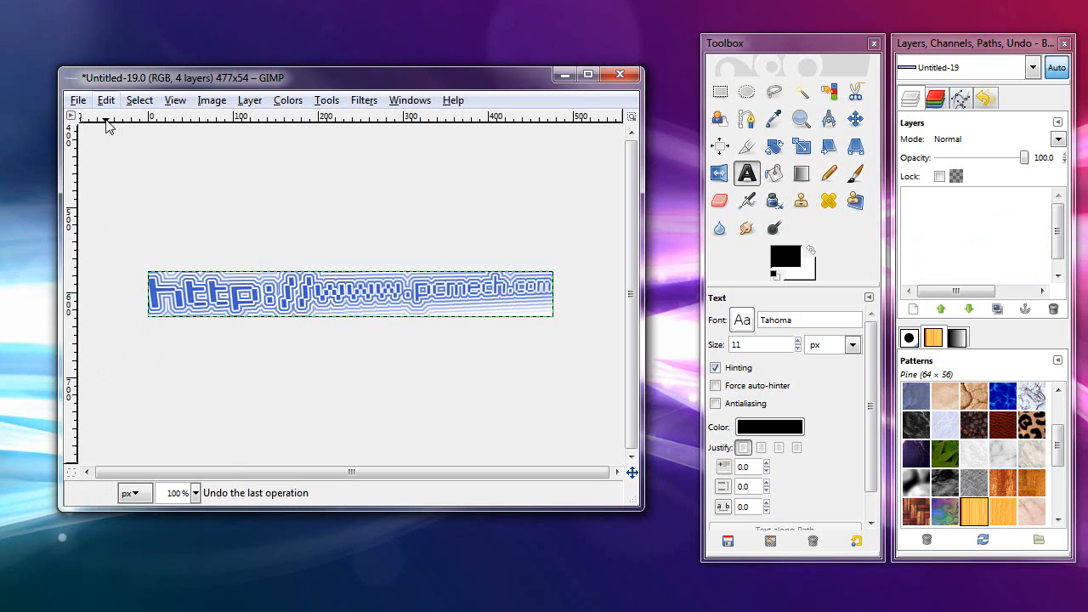
left_click(148, 116)
left_click(364, 101)
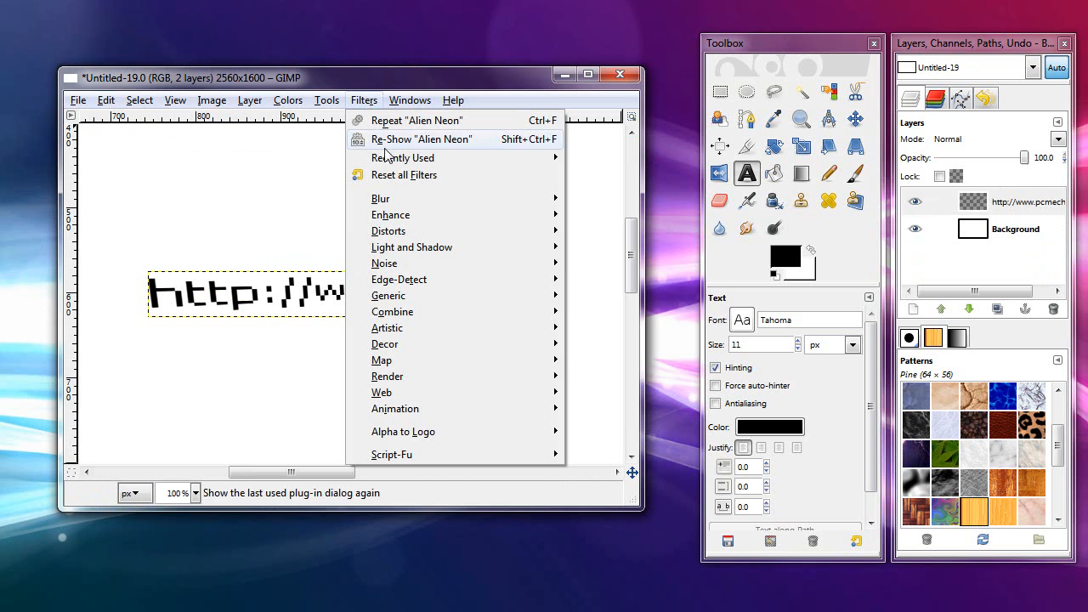
mouse_move(493, 435)
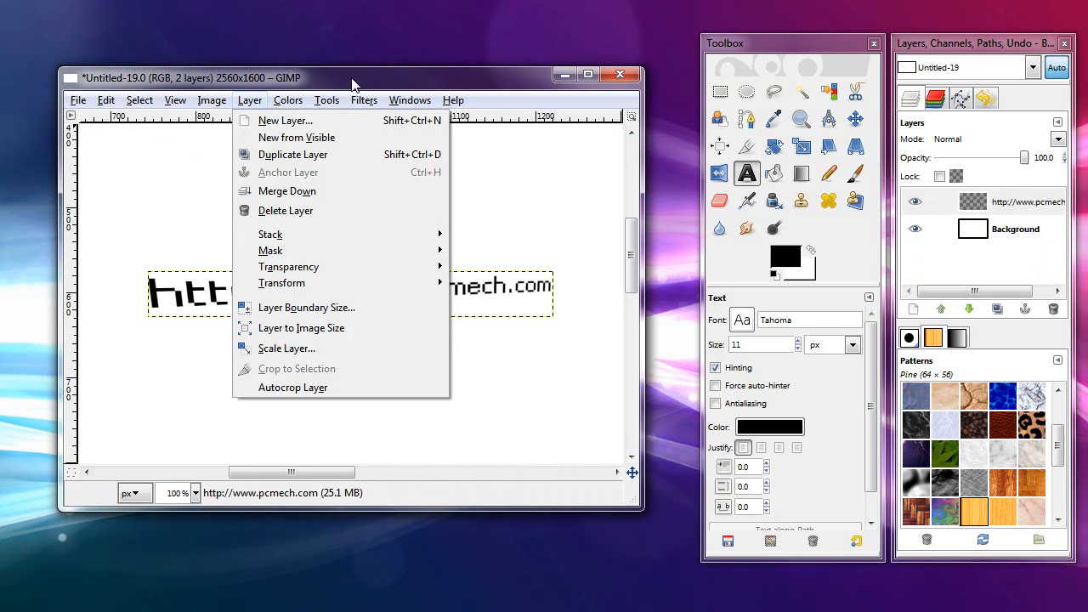
left_click(351, 79)
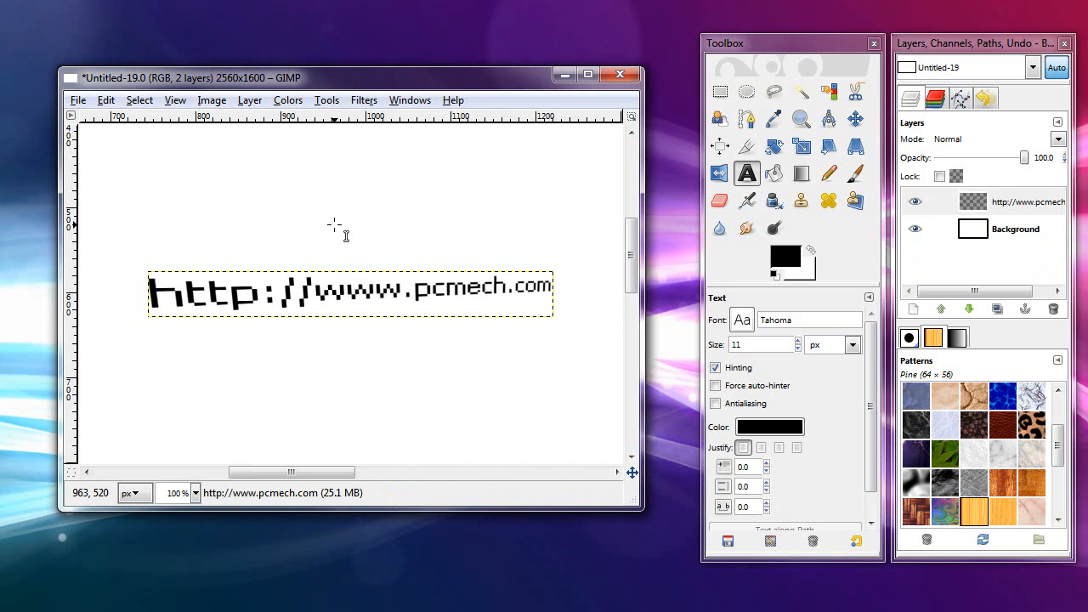